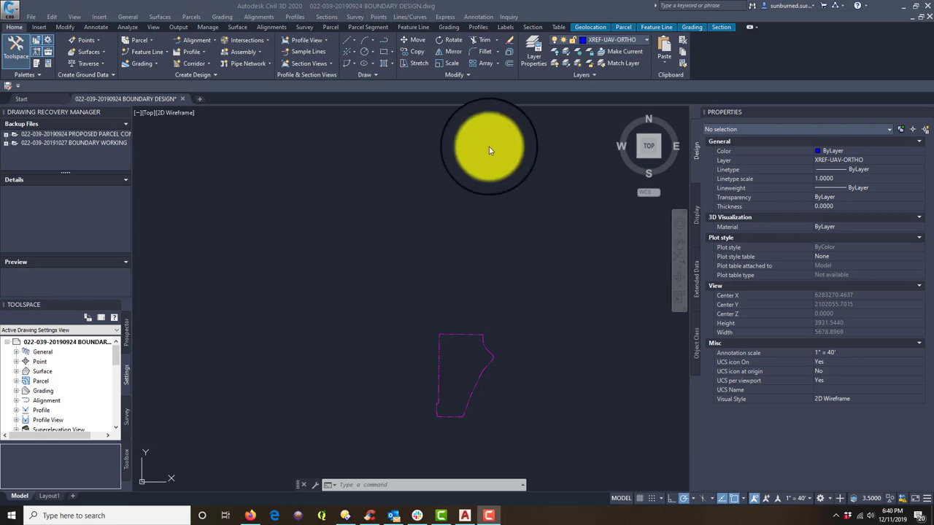
Step: Examine the outline of the subject parcel boundary in model space
middle_drag(494, 378, 500, 268)
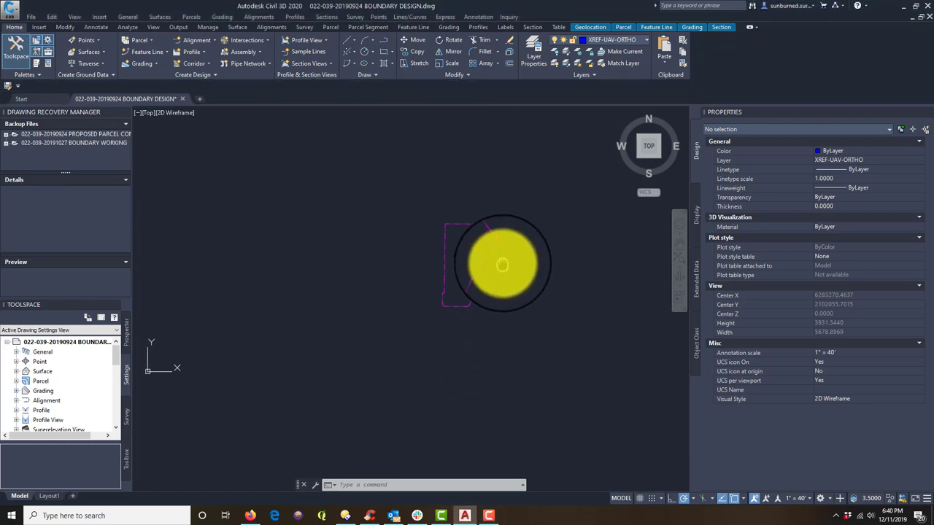
scroll(500, 229, up, 4)
middle_drag(467, 295, 498, 309)
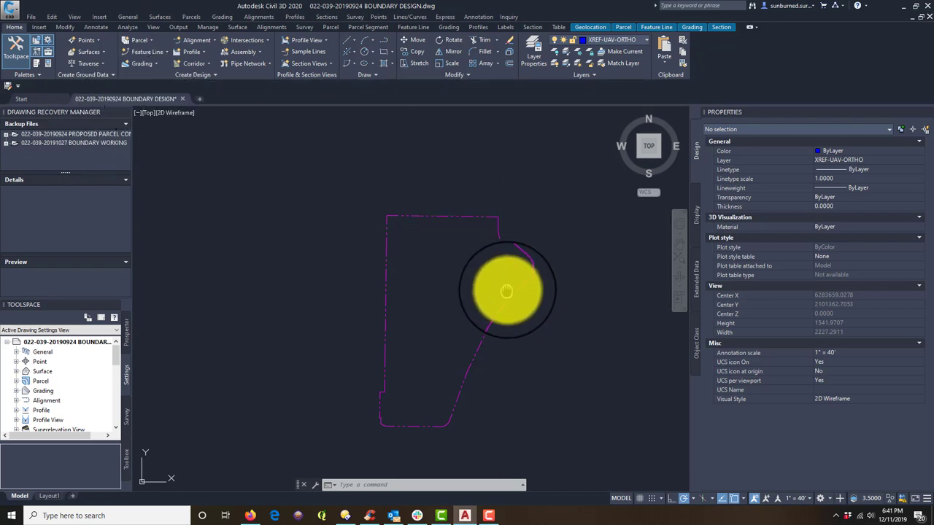
middle_drag(501, 290, 506, 269)
click(172, 150)
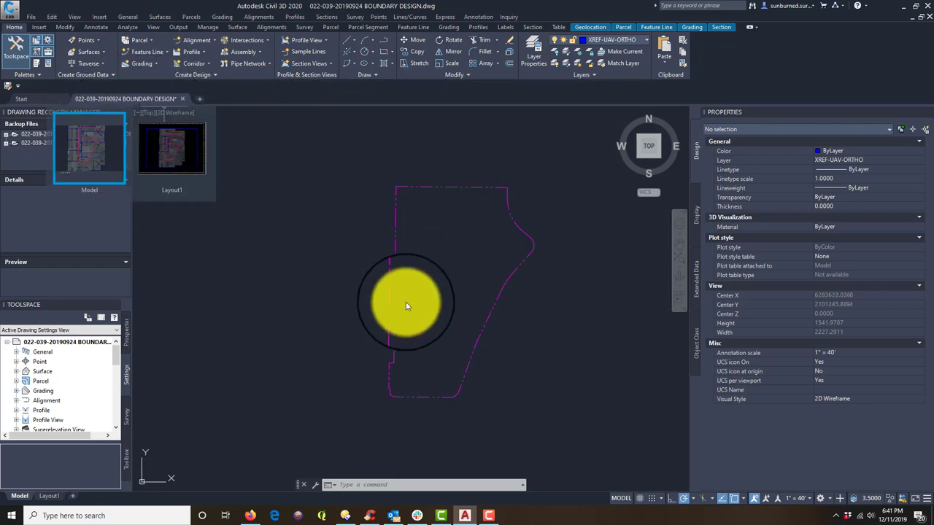
click(20, 496)
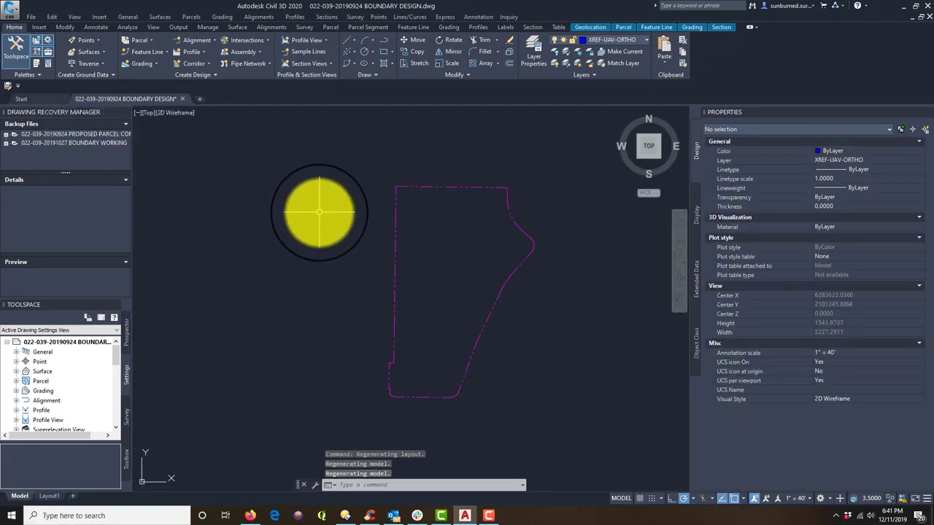
middle_drag(494, 255, 482, 214)
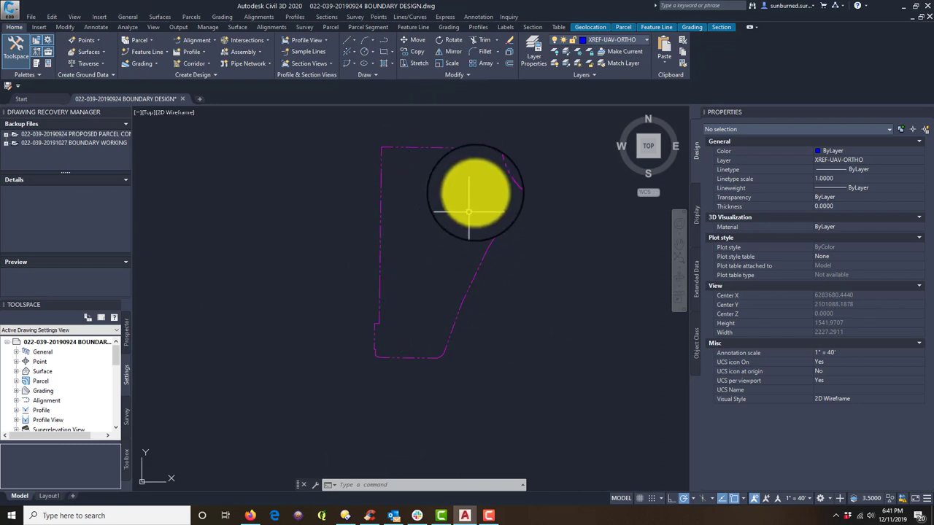
mouse_move(469, 183)
middle_down()
mouse_move(445, 205)
mouse_move(444, 223)
middle_up()
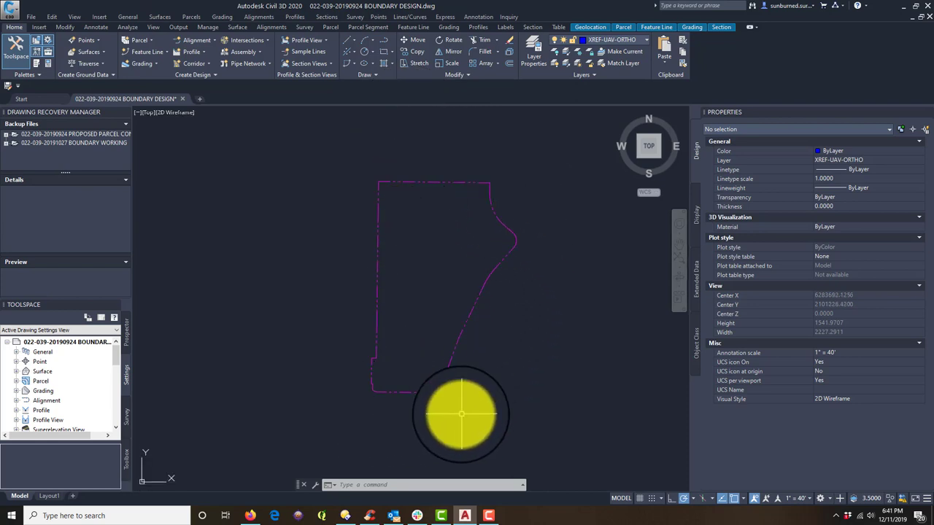
click(437, 380)
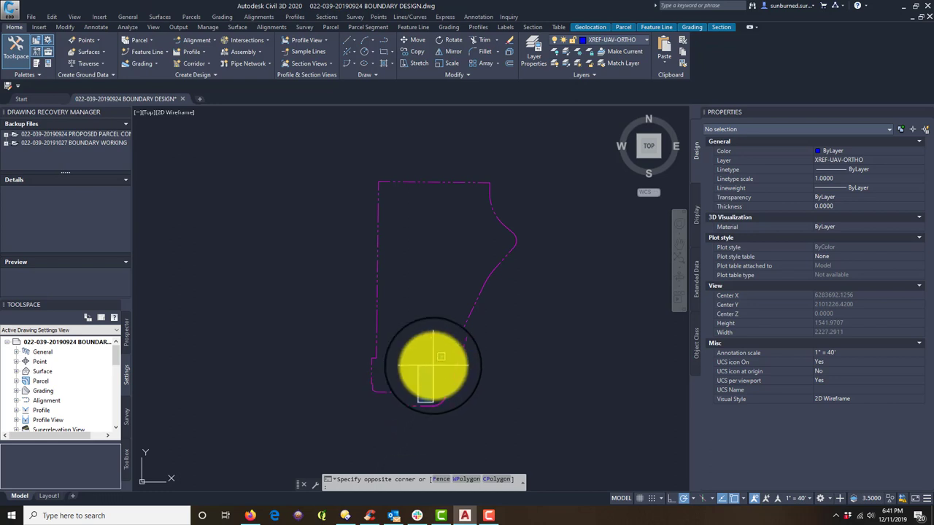
key(Escape)
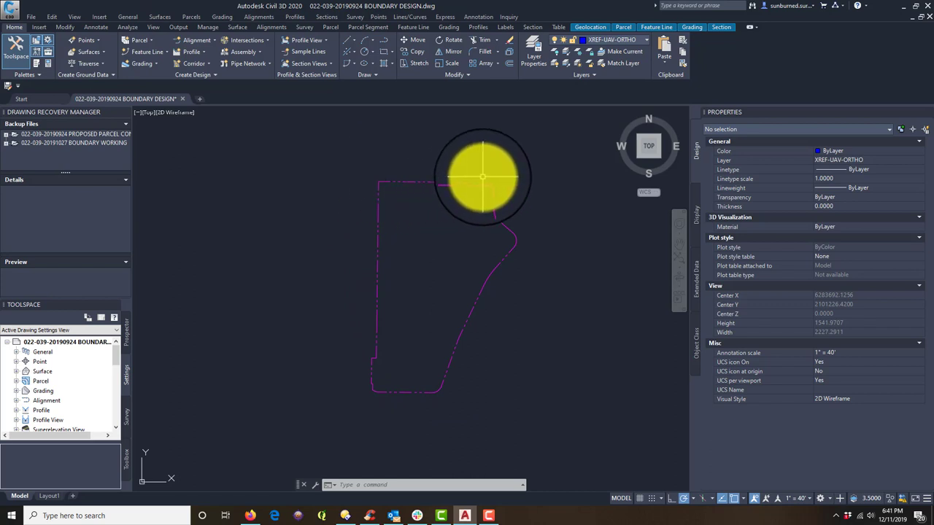
Step: Thaw the layers SURVEY-BOUNDARY-LINES-PARCEL-DESIGN and SURVEY-BOUNDARY-LINES-AREA-CALC
click(537, 48)
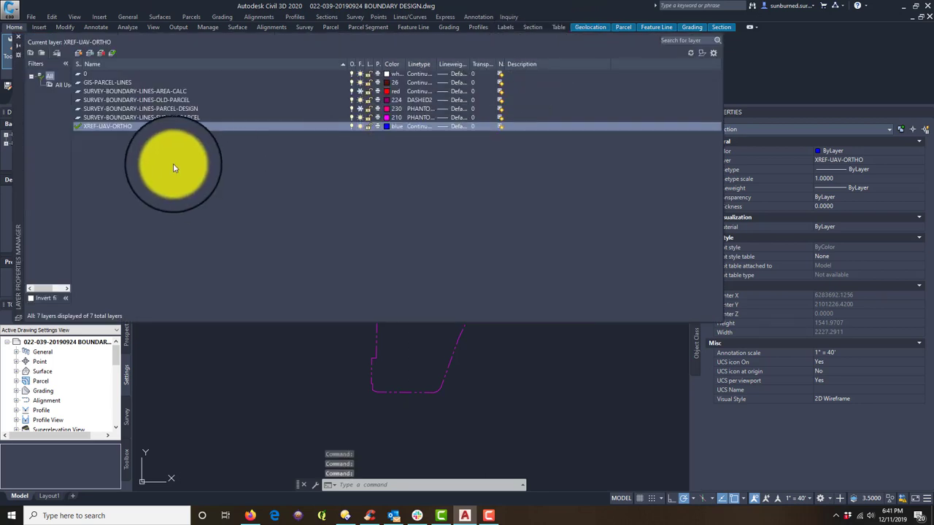
click(150, 108)
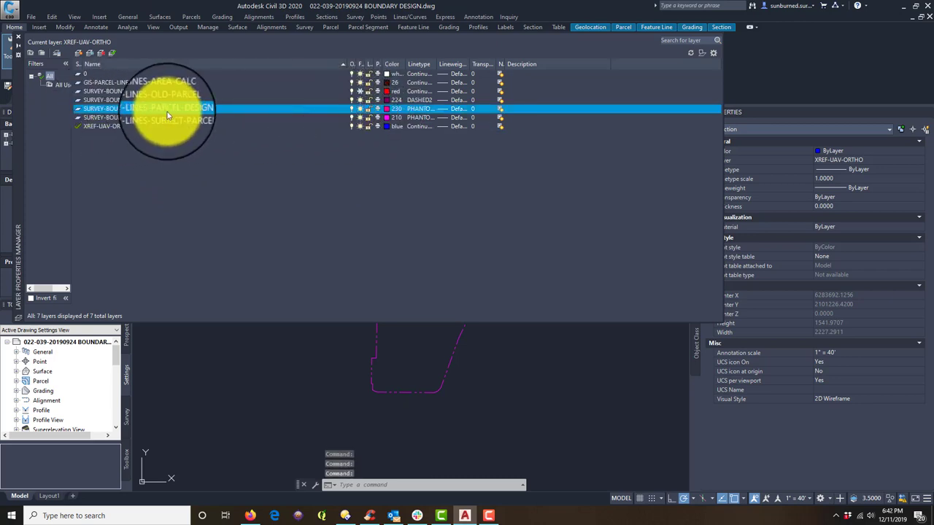
click(16, 41)
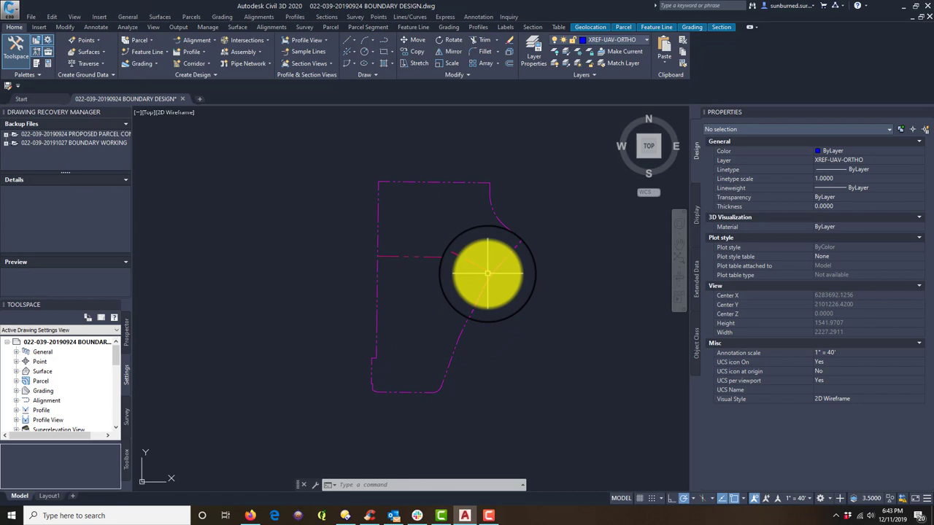
click(534, 49)
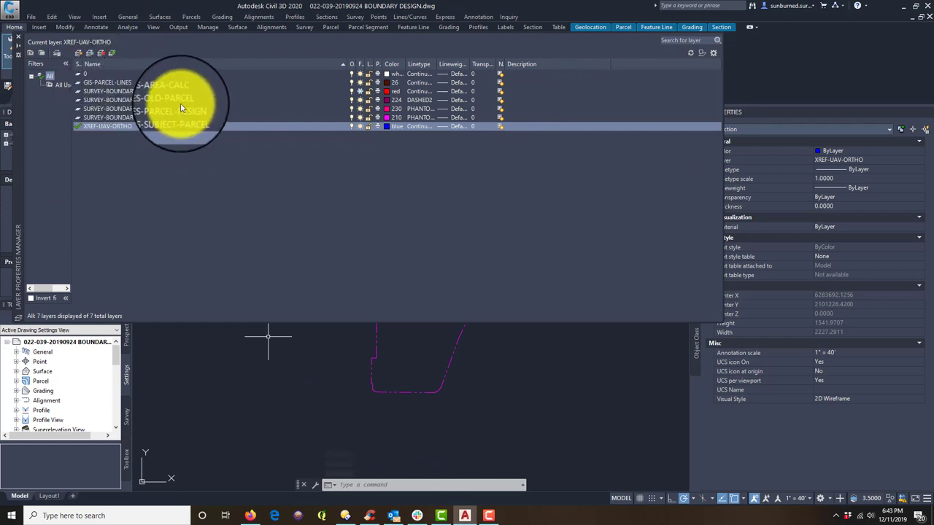
click(361, 94)
click(19, 37)
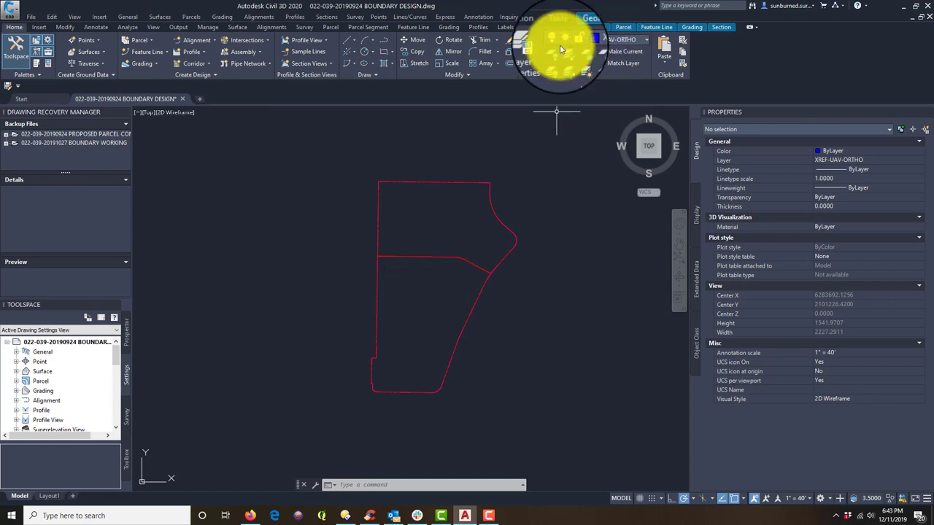
Step: Try to freeze the layers other than SURVEY-BOUNDARY-LINES-AREA-CALC, including the current layer XREF-UAV-ORTHO
click(532, 42)
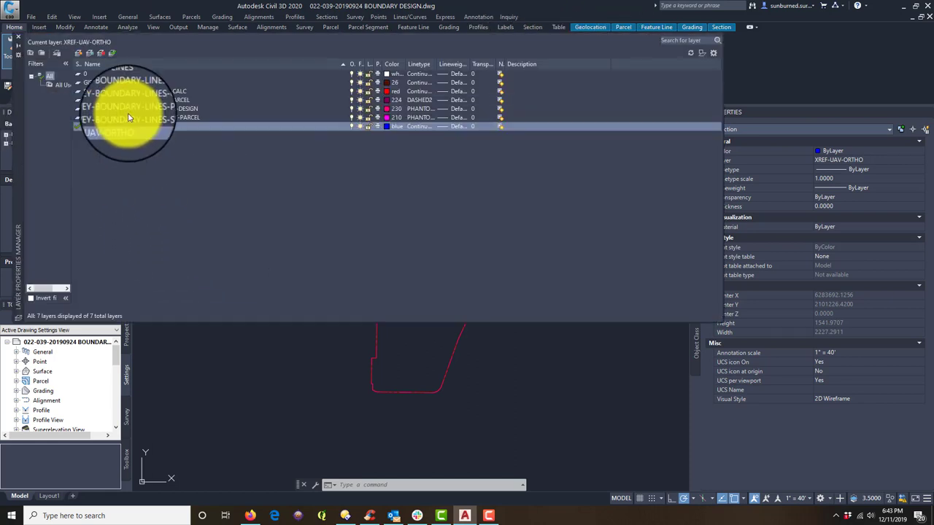
click(127, 91)
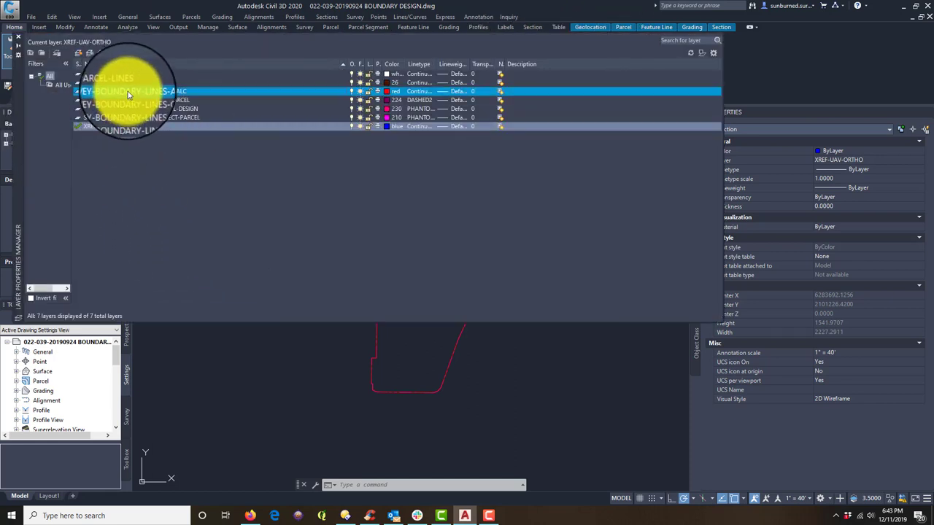
right_click(128, 91)
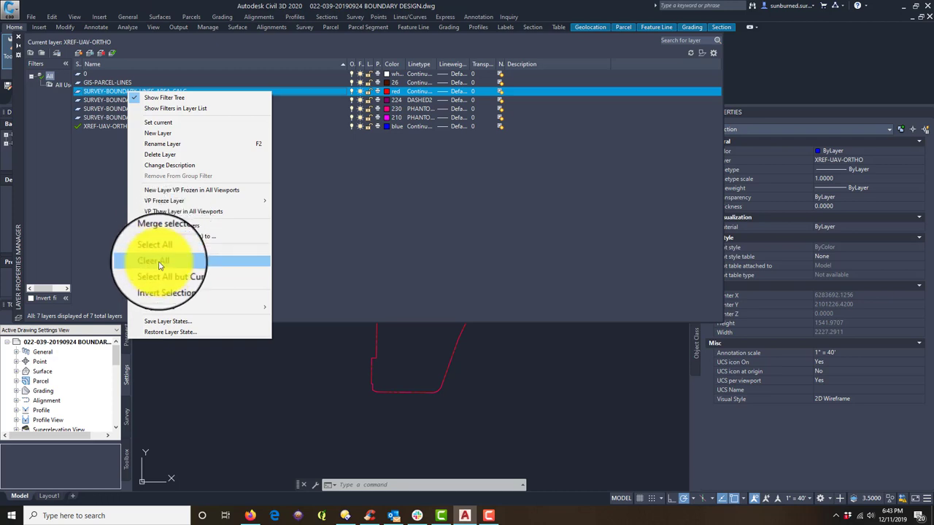
click(165, 282)
drag(361, 109, 358, 100)
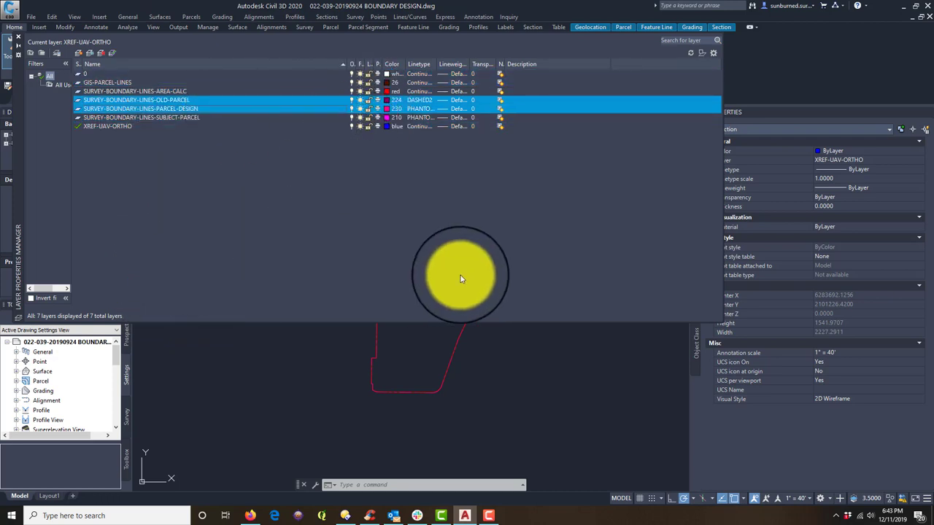
click(475, 262)
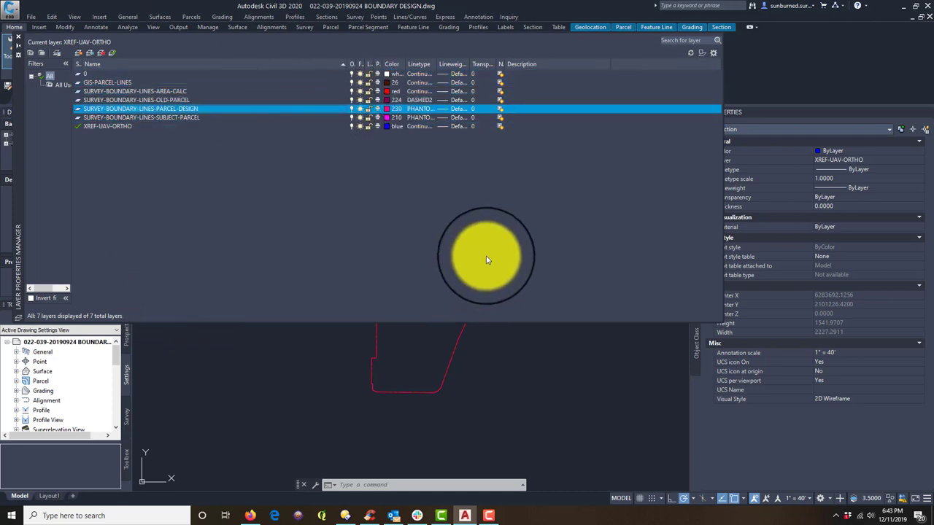
click(358, 126)
click(358, 122)
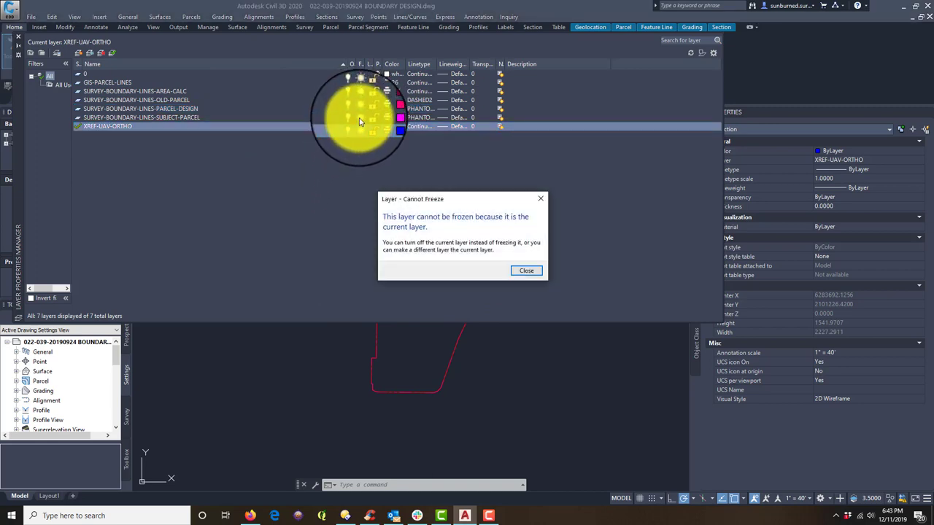
click(514, 270)
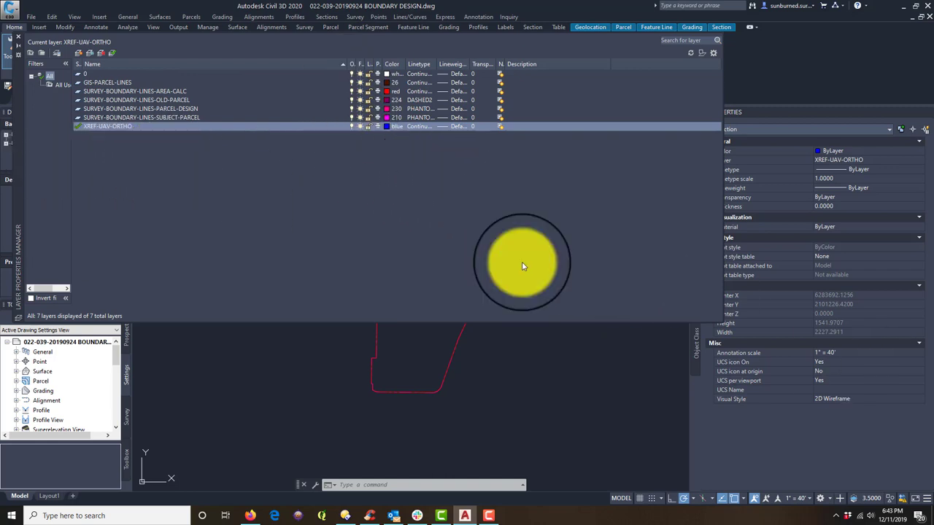
click(365, 125)
click(347, 117)
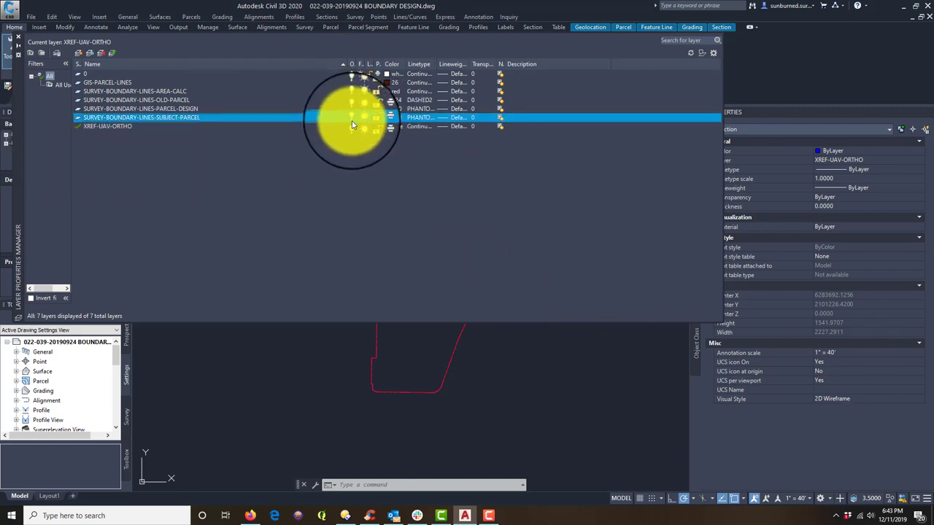
Step: Make layer 0 current and freeze all other layers except SURVEY-BOUNDARY-LINES-AREA-CALC
click(84, 74)
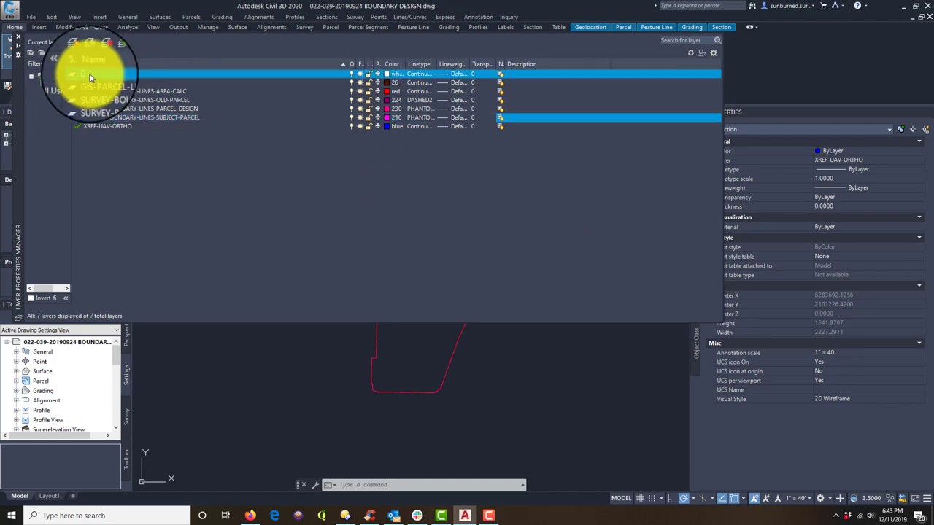
click(114, 54)
click(363, 126)
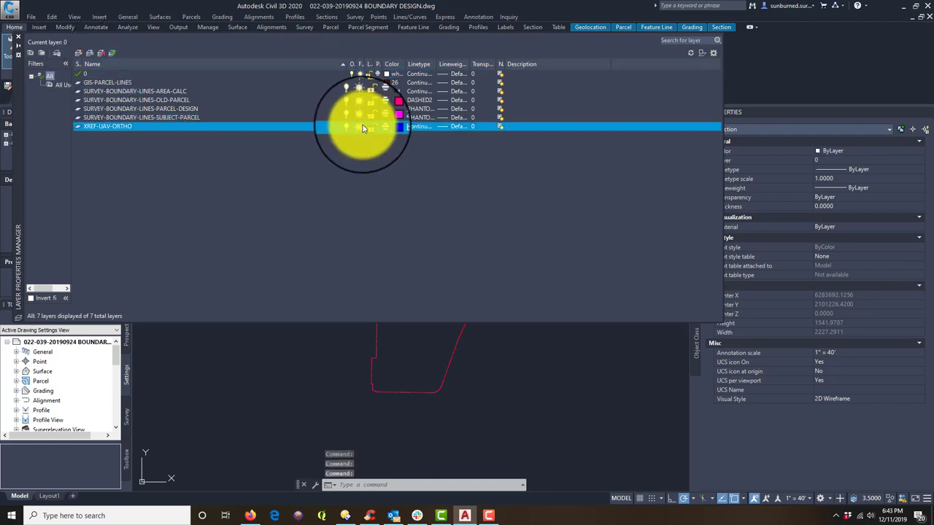
click(363, 118)
click(359, 108)
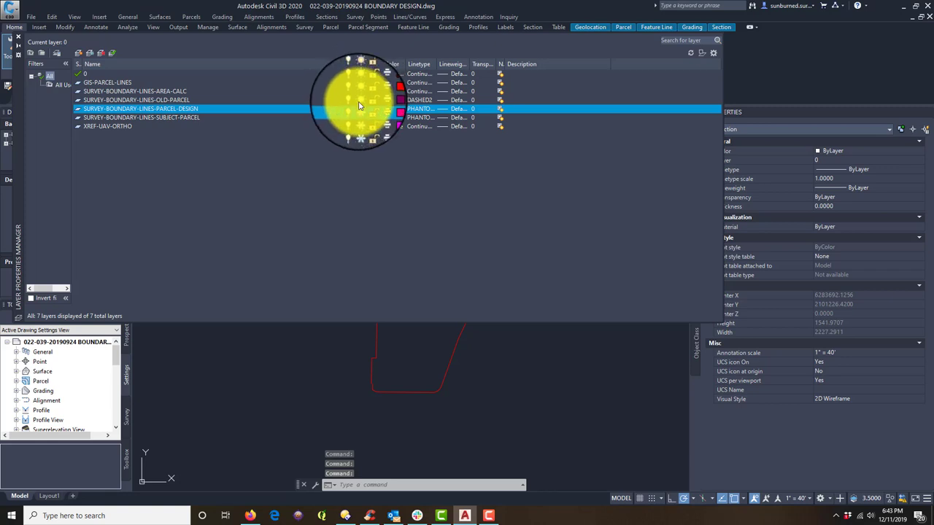
click(358, 91)
click(354, 83)
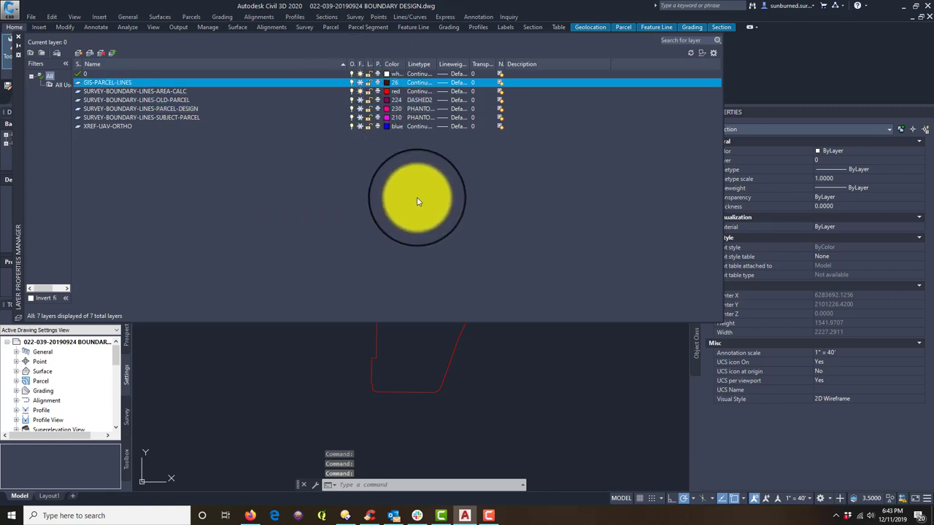
click(20, 42)
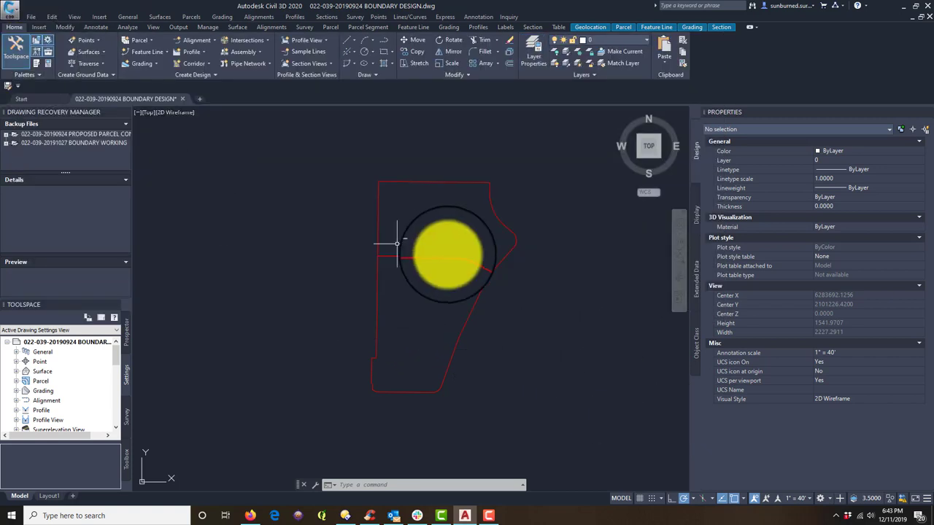
Step: Check the lower and upper area-calculation polylines by selecting each in turn, leaving nothing selected
click(467, 334)
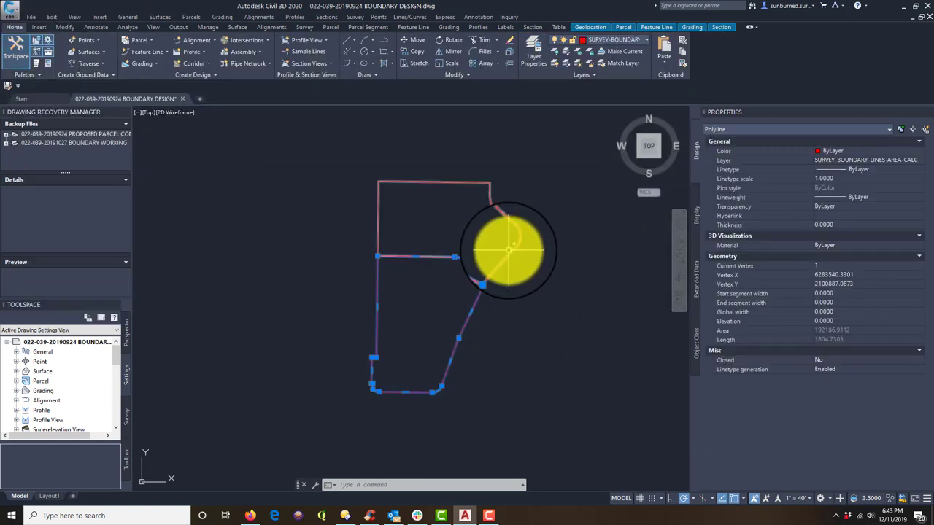
key(Escape)
click(501, 250)
key(Escape)
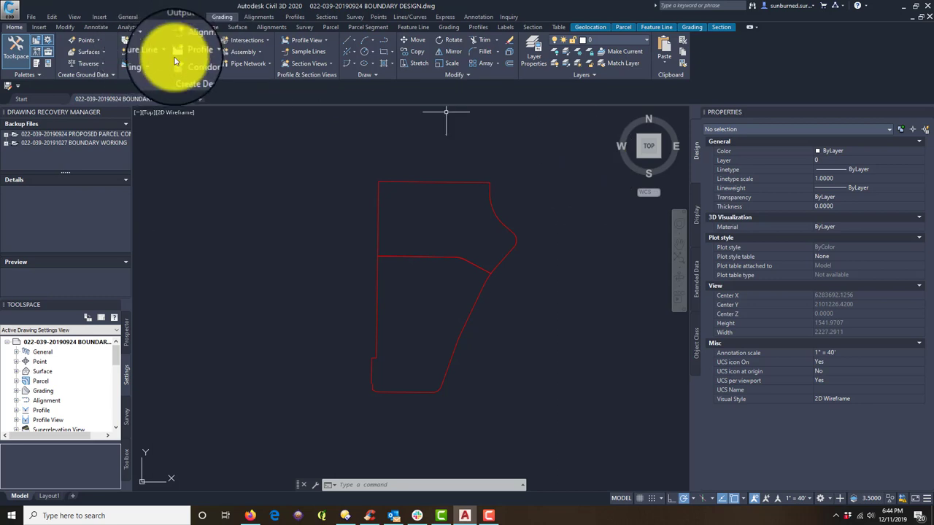
Step: Close the Drawing Recovery Manager and widen the Toolspace with its Prospector tree shown
click(125, 116)
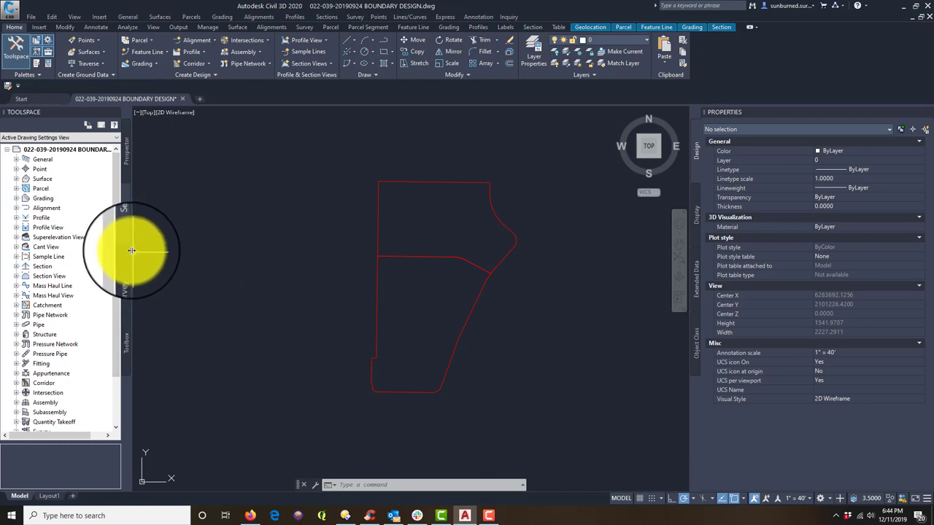
drag(131, 251, 246, 248)
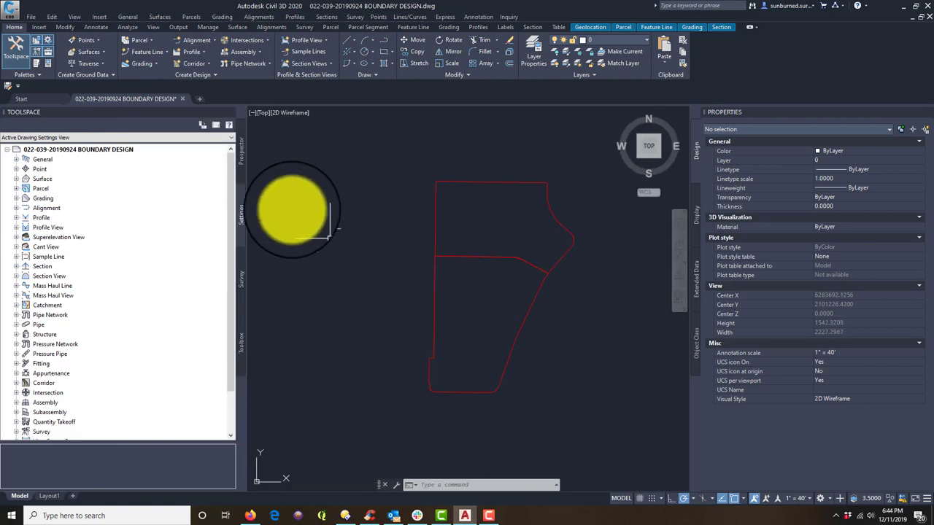
click(240, 164)
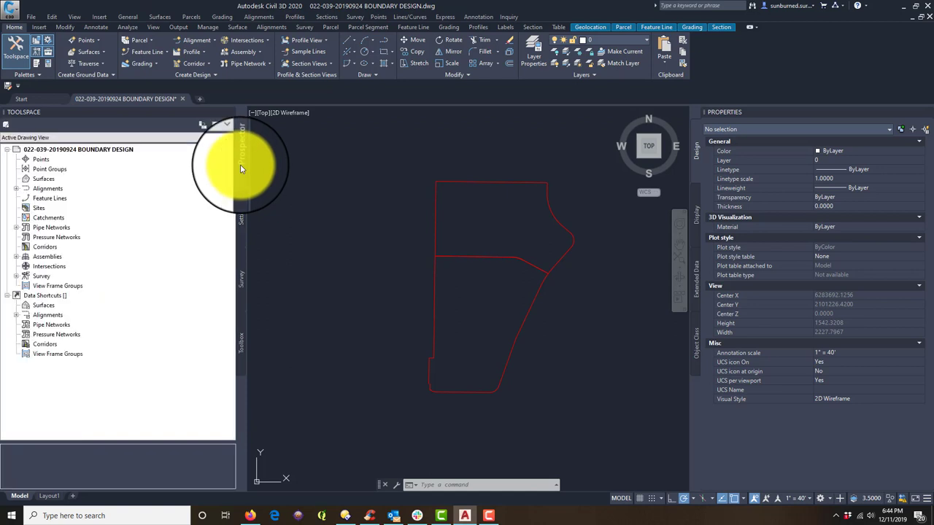
Step: Create a new site named Final Parcels in the drawing's Sites collection
click(44, 211)
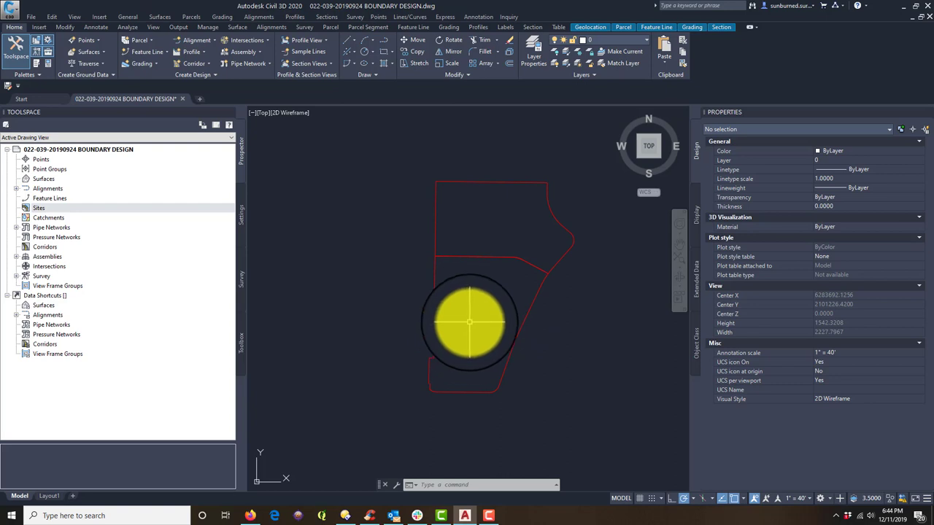
click(57, 209)
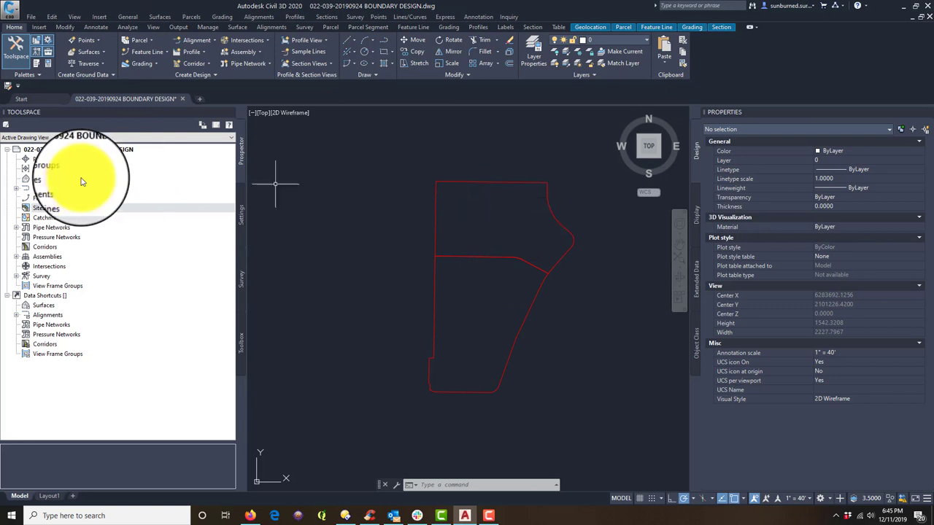
click(42, 209)
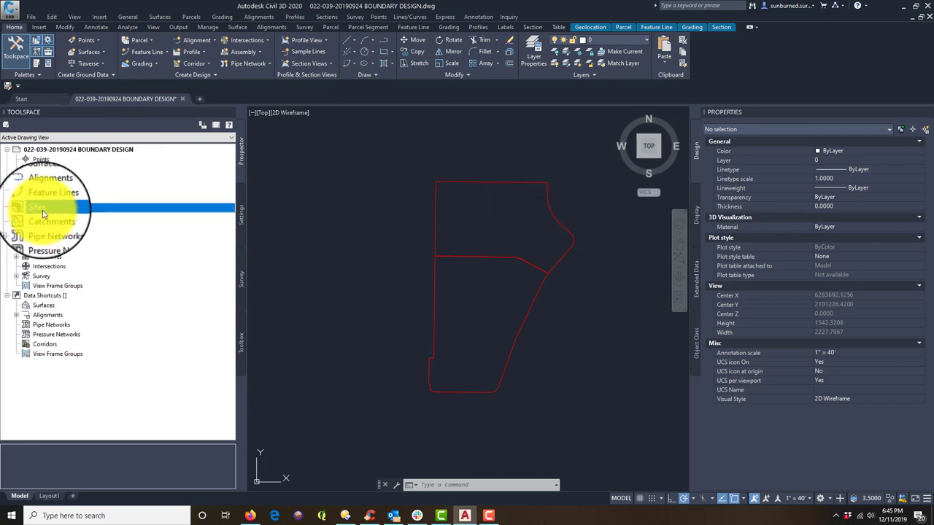
right_click(58, 211)
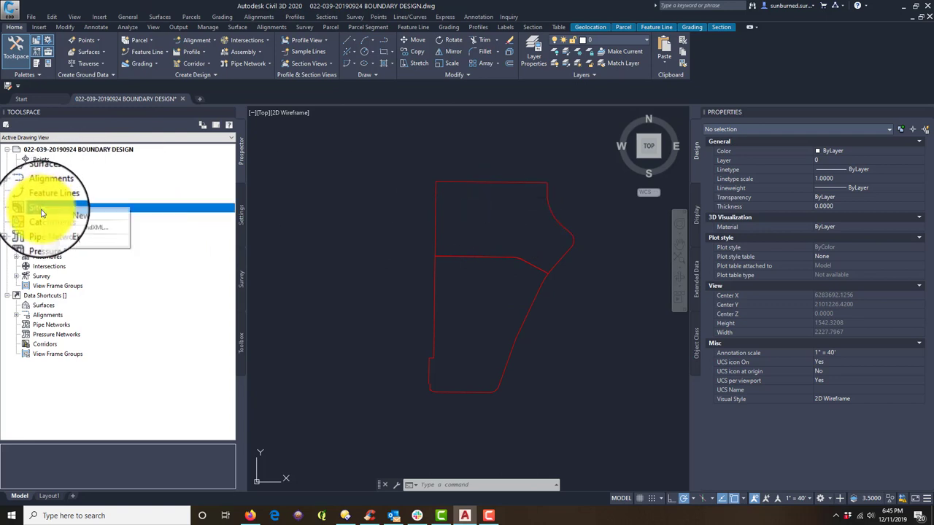
click(122, 232)
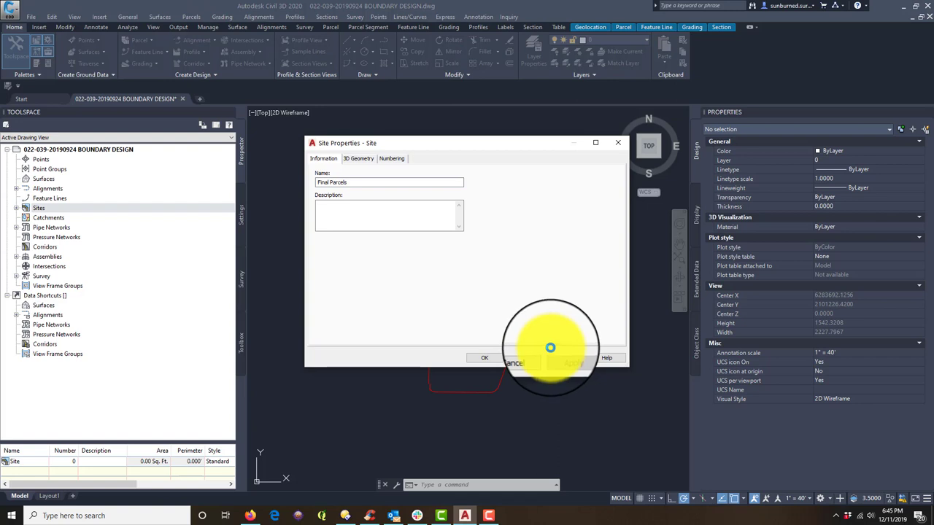
click(554, 357)
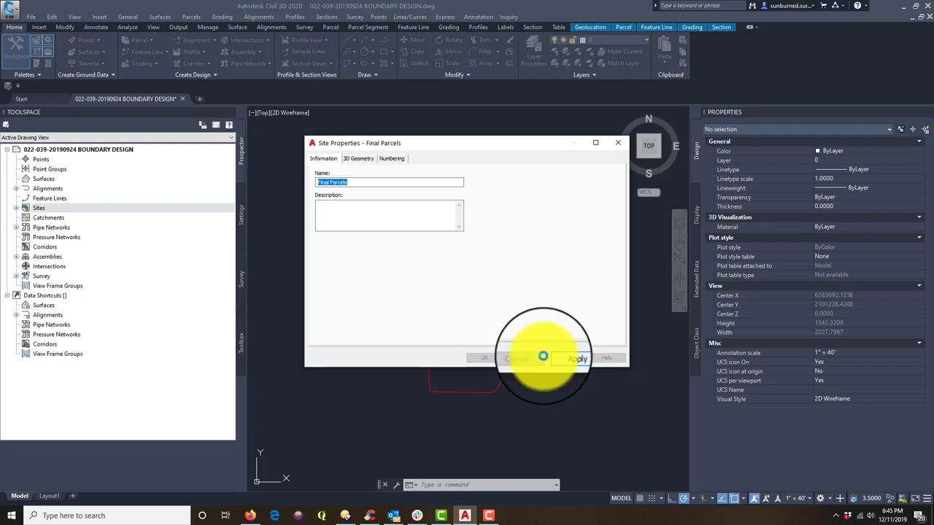
click(498, 359)
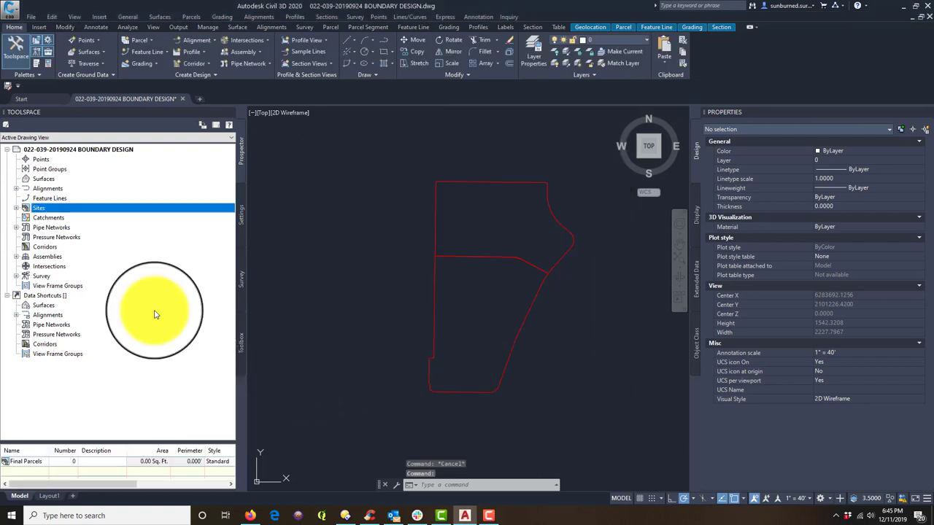
Step: Expand Sites and review the Alignments, Feature Lines, Grading Groups and Parcels collections under the Final Parcels site
click(18, 209)
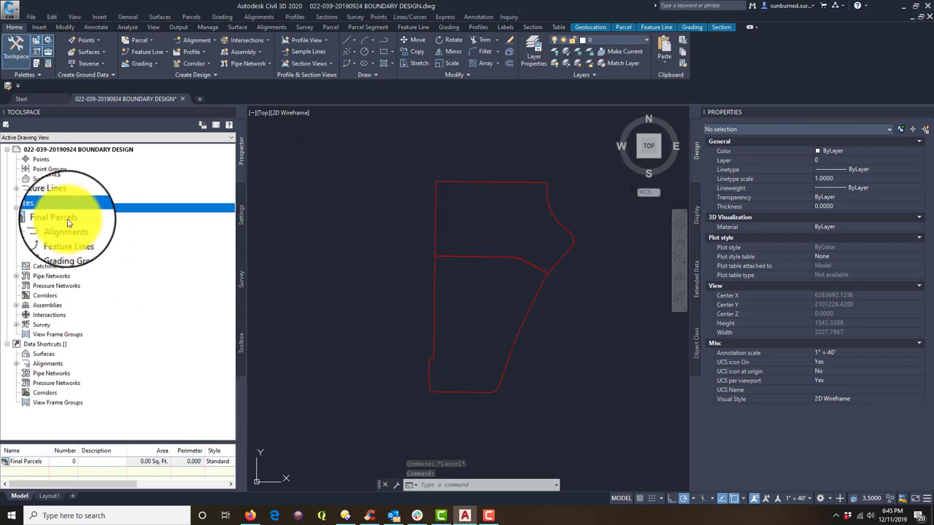
click(65, 219)
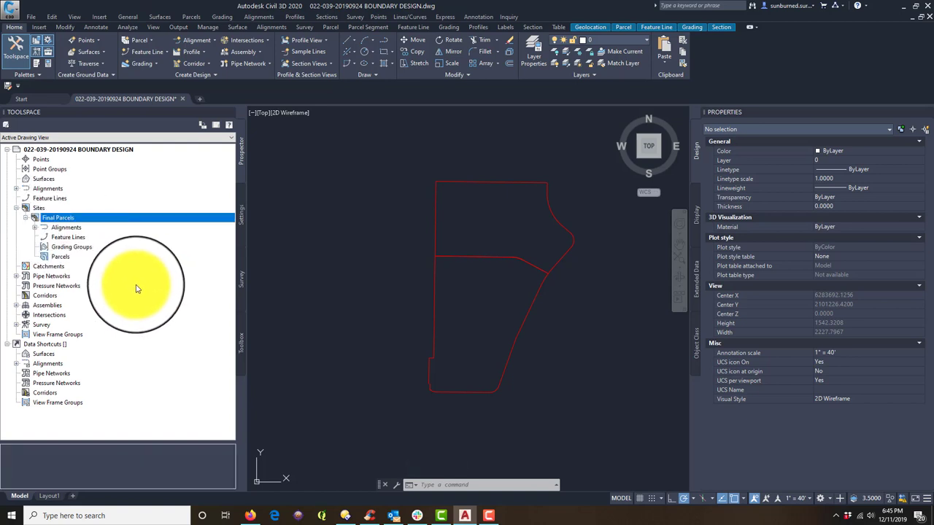
click(66, 227)
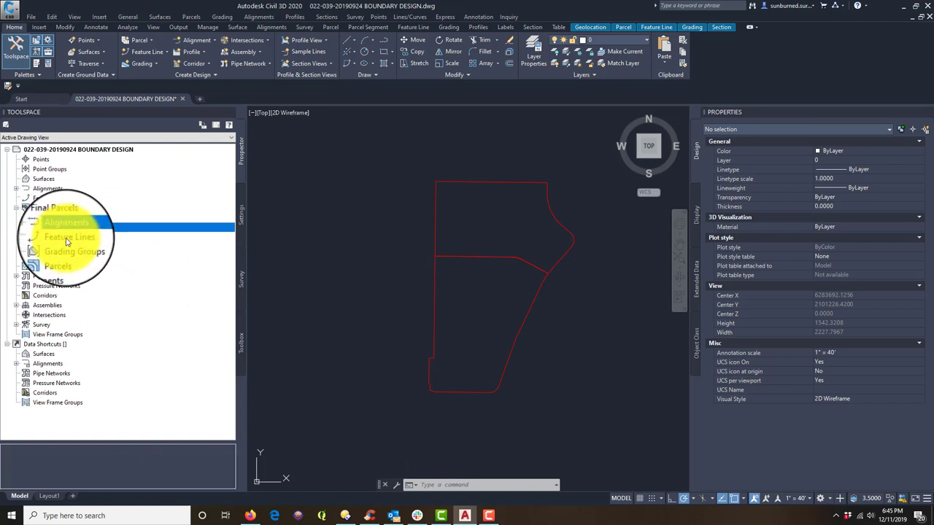
click(63, 248)
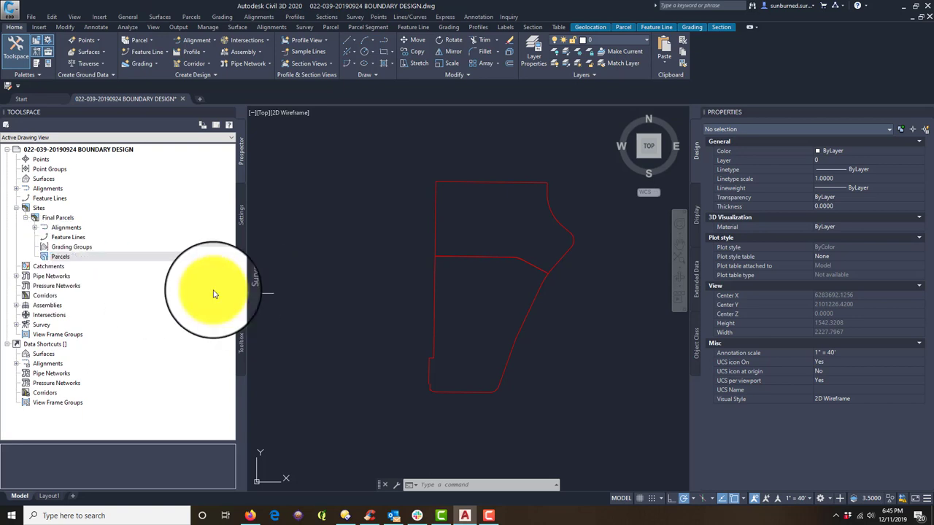
click(91, 226)
shift+click(80, 247)
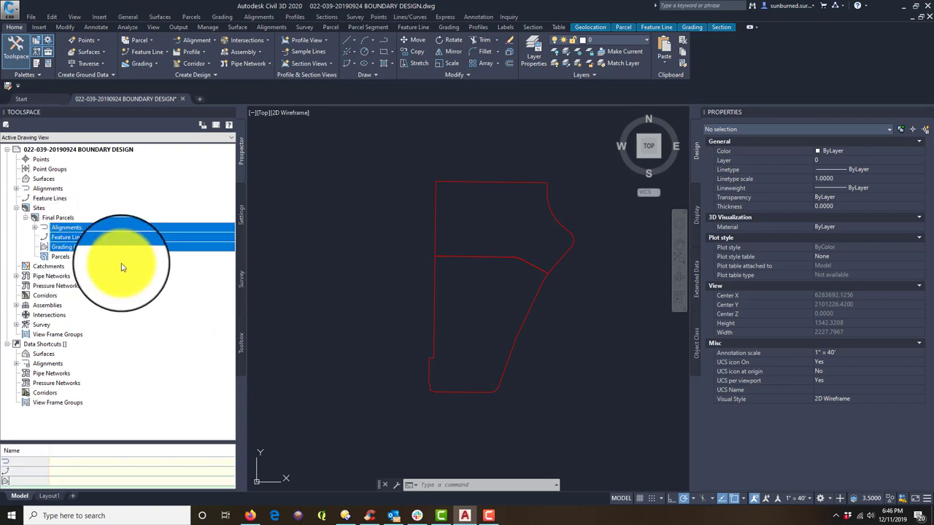
click(68, 258)
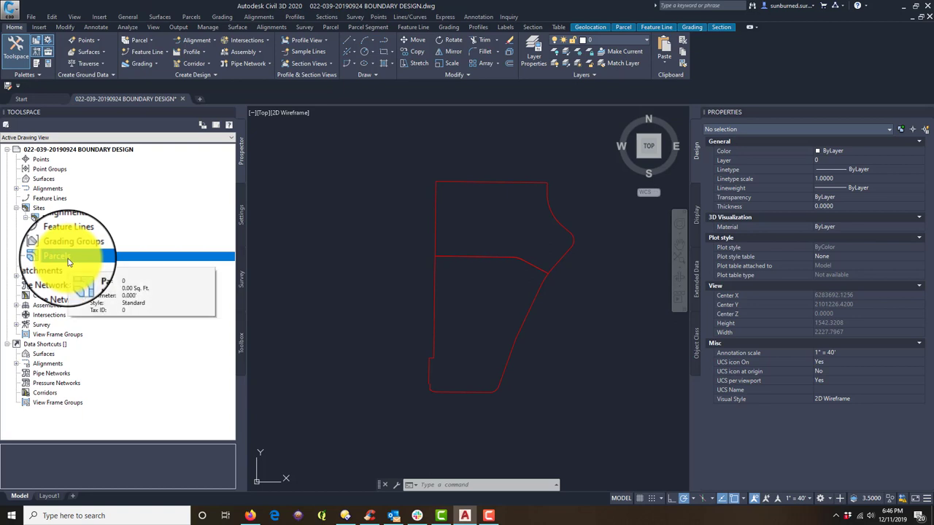
right_click(68, 262)
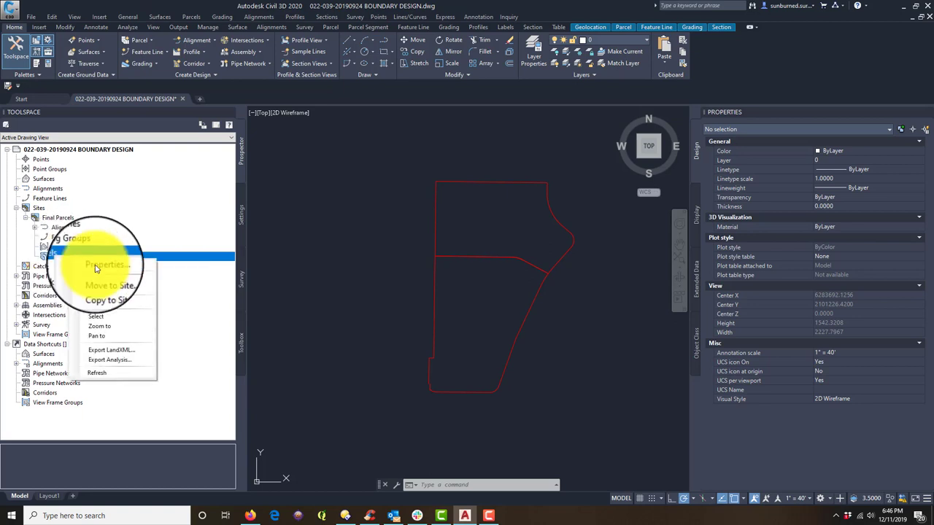
click(73, 256)
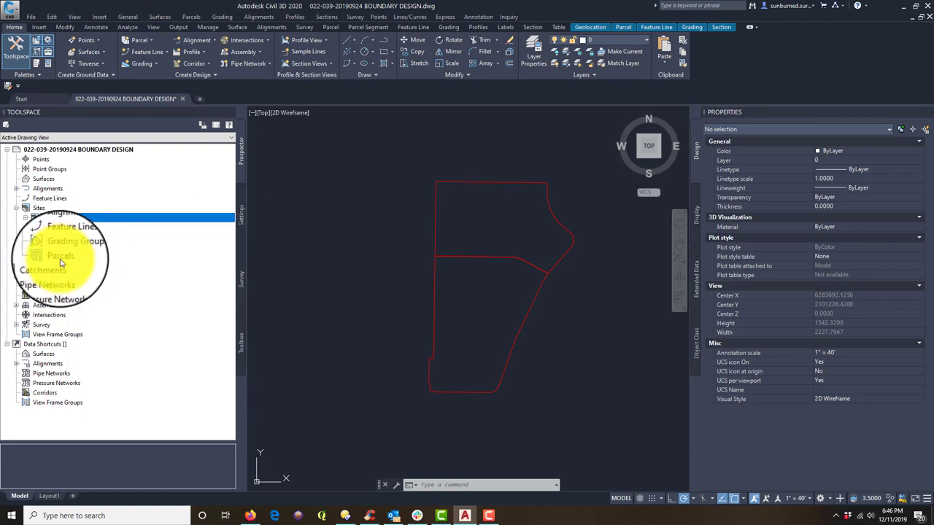
click(58, 218)
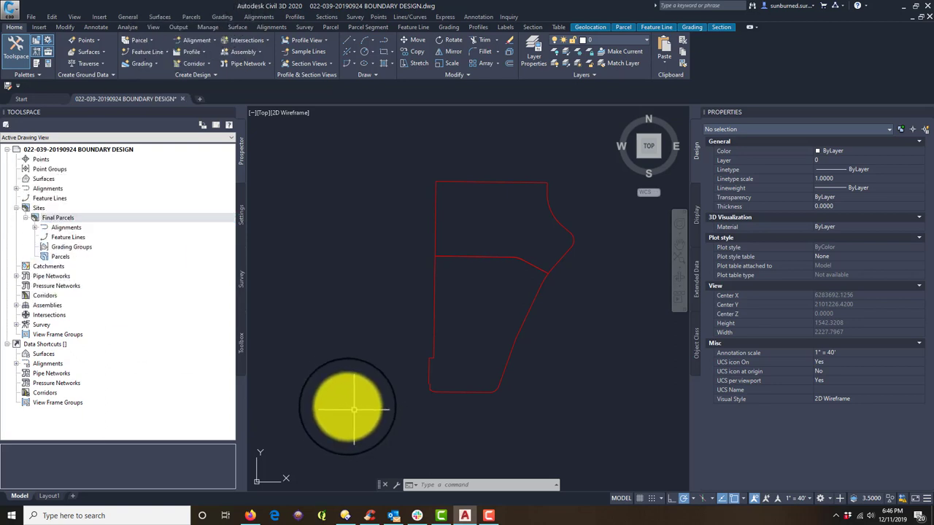
Step: Create a parcel from the upper boundary polyline in the Final Parcels site with Standard styles, switching off Erase existing entities
click(191, 23)
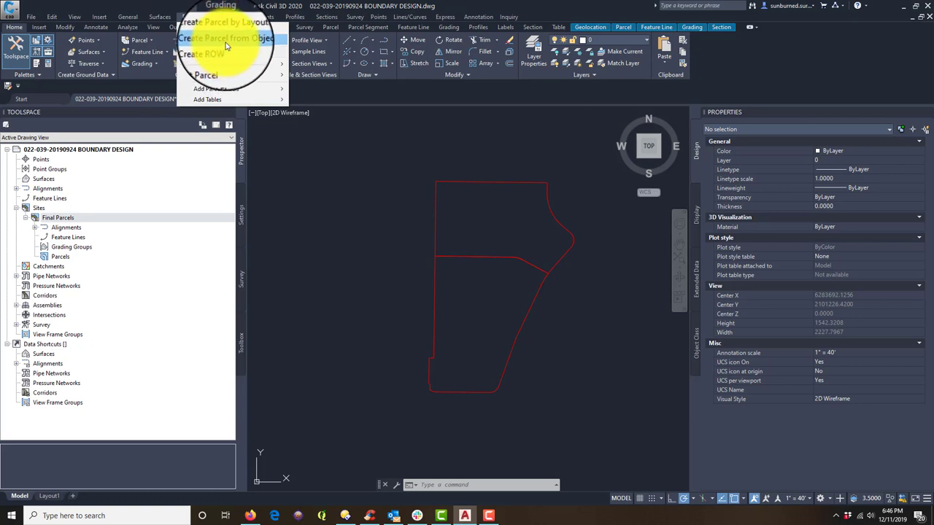
click(226, 46)
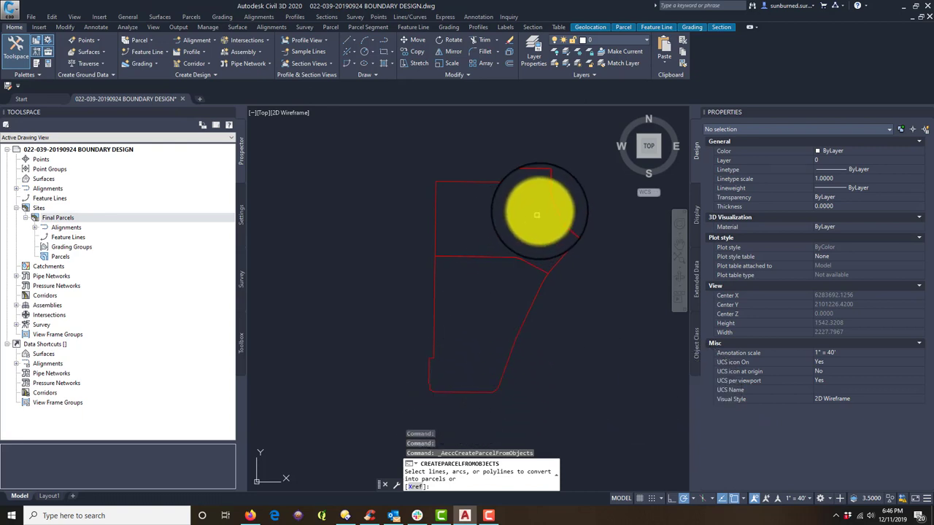
click(553, 210)
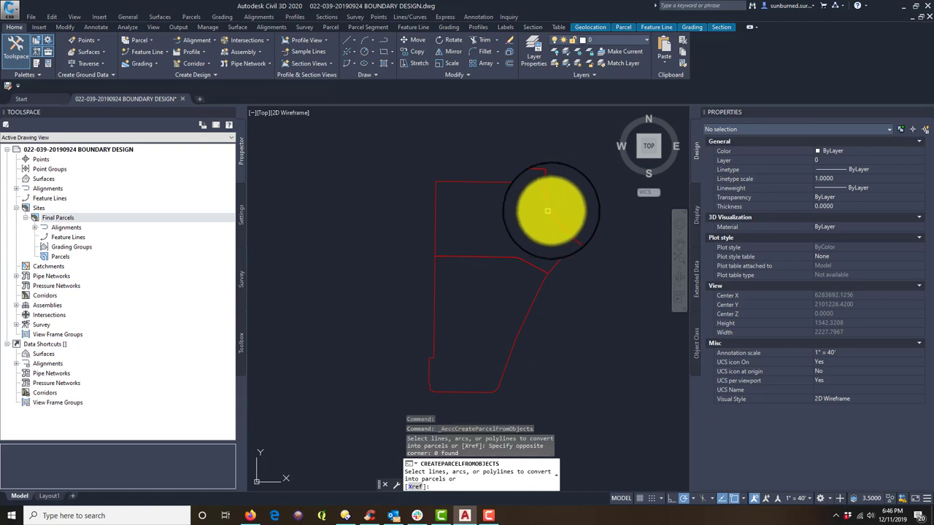
click(536, 187)
click(529, 216)
right_click(529, 216)
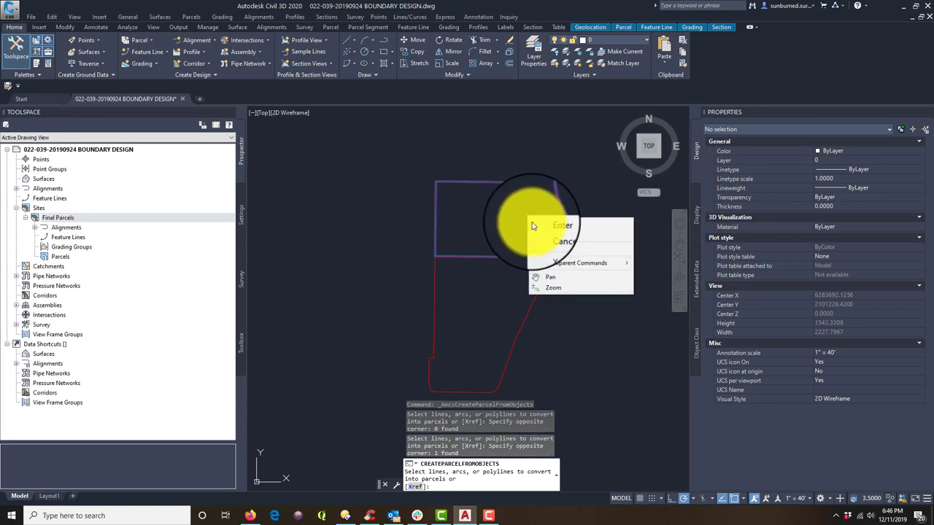
click(547, 224)
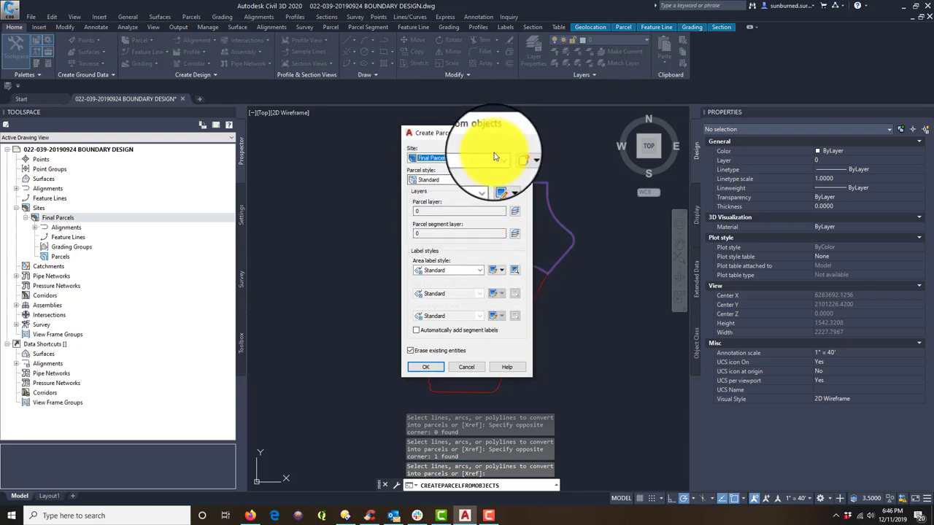
click(494, 157)
click(436, 167)
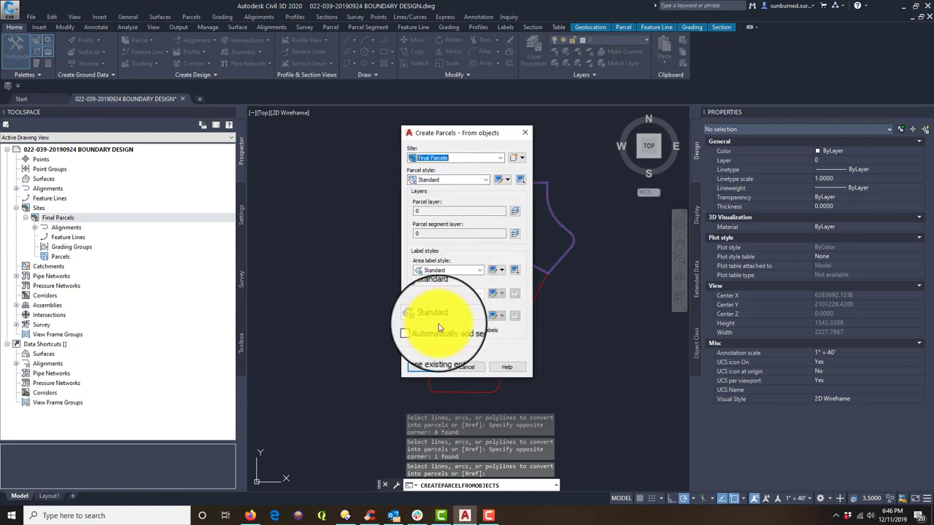
click(410, 351)
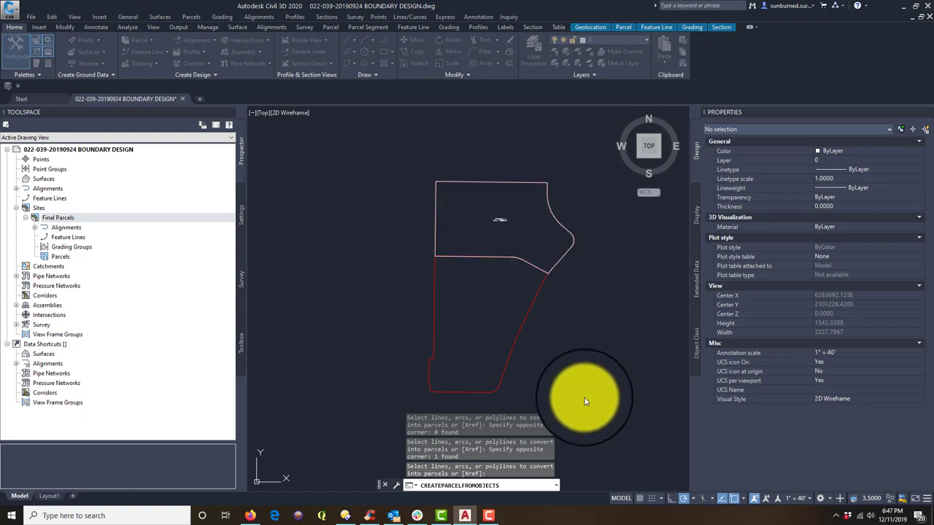
key(Return)
click(587, 388)
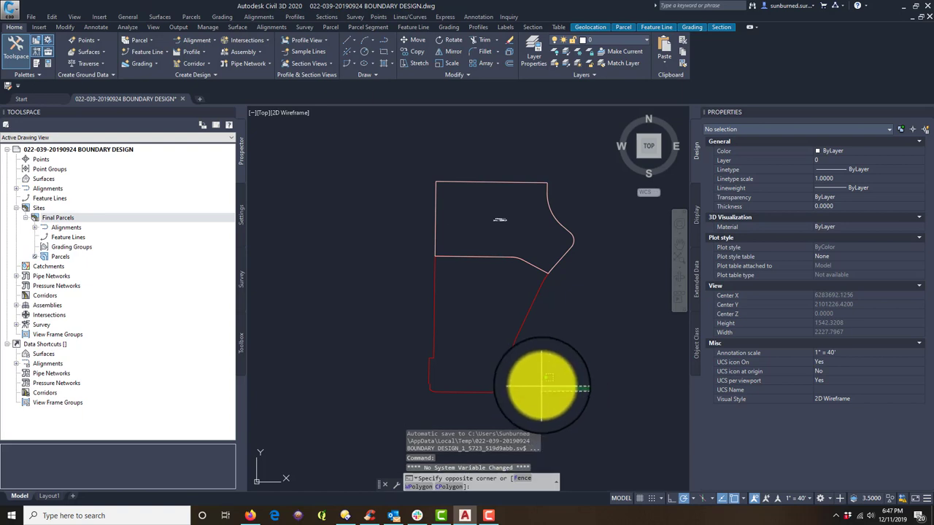
click(642, 281)
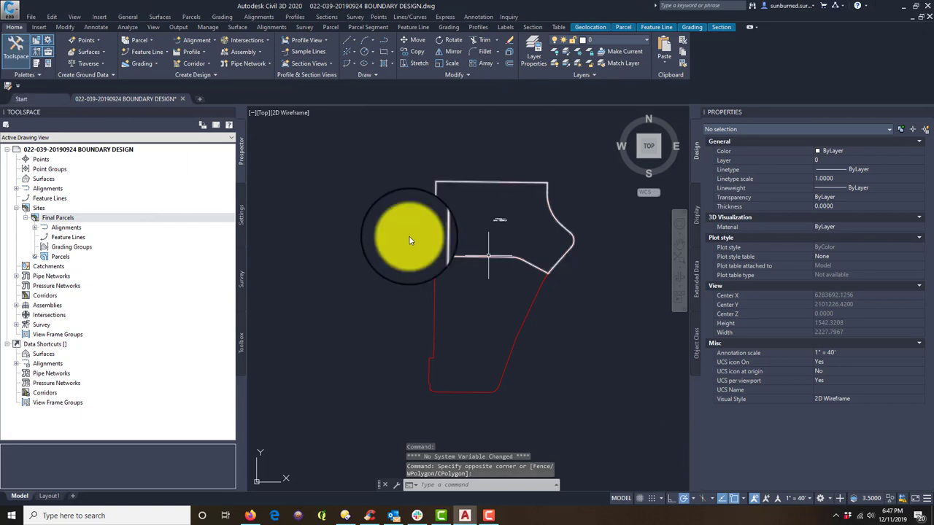
Step: Inspect the new parcel's area label and select its boundary segment to check its properties, leaving nothing selected
scroll(467, 204, up, 6)
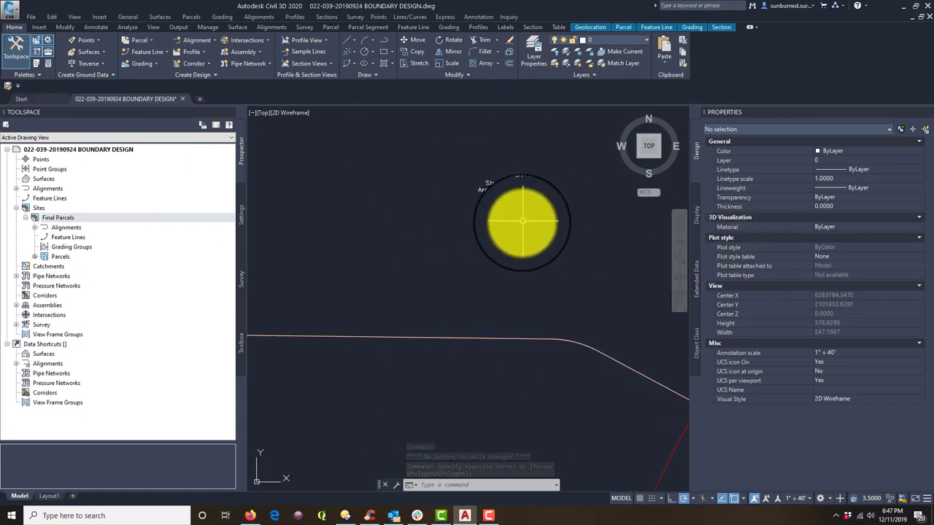
scroll(523, 220, down, 3)
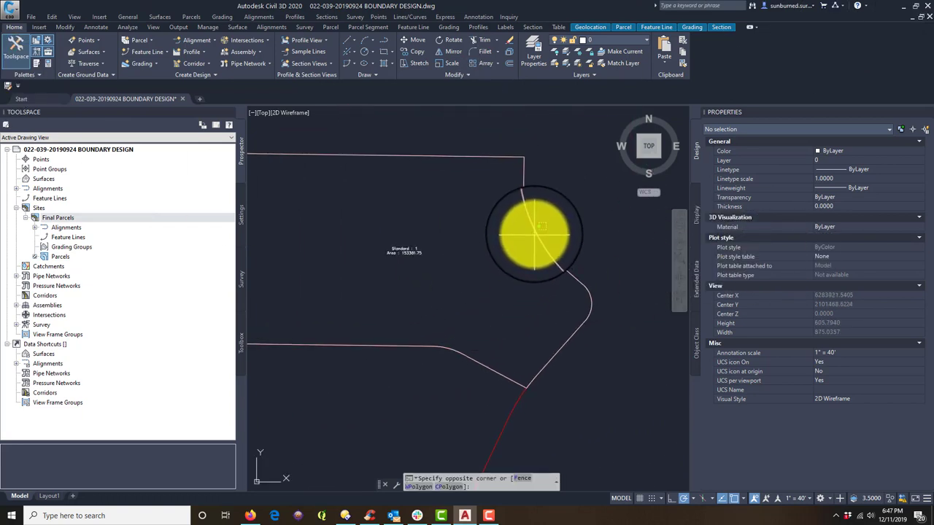
click(535, 231)
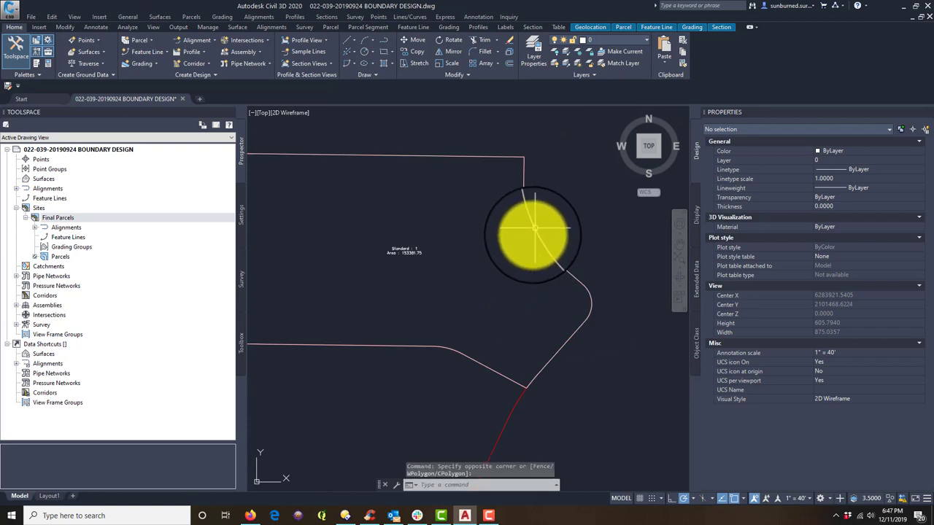
click(394, 199)
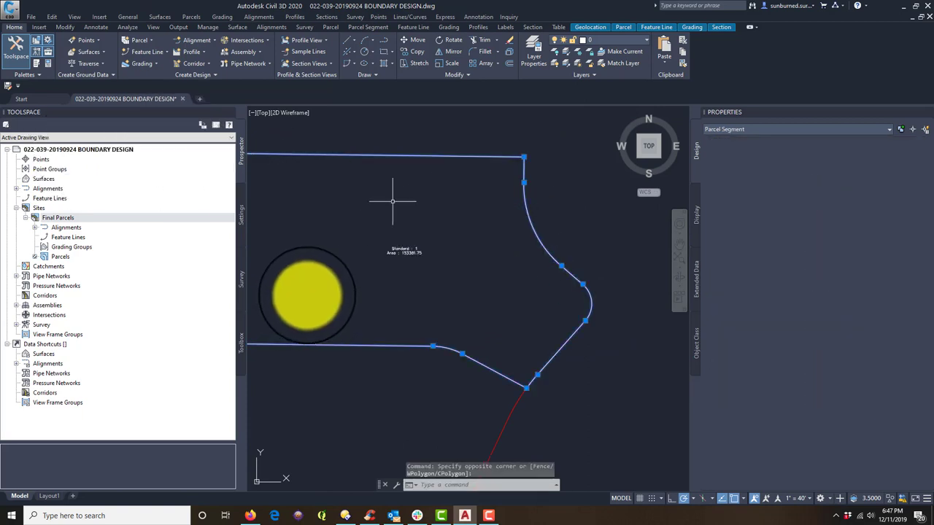
middle_drag(495, 290, 413, 283)
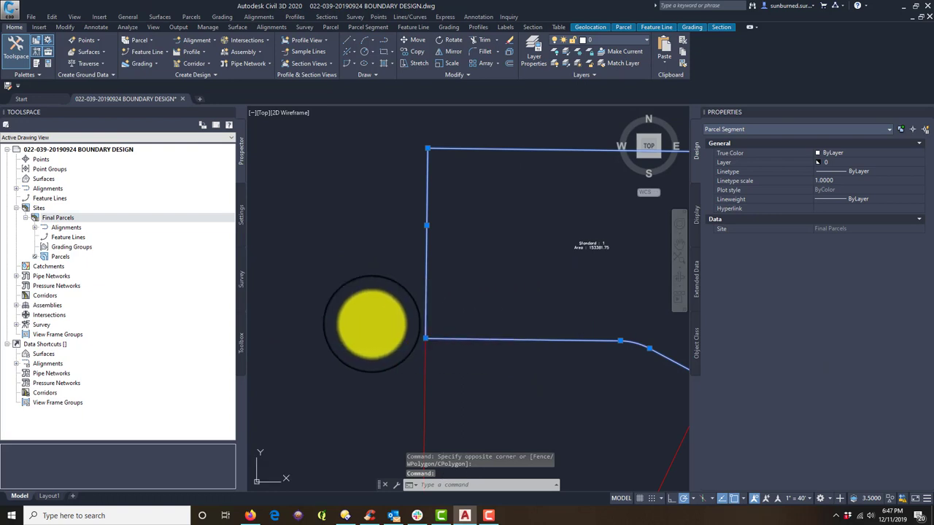
mouse_move(275, 292)
middle_down()
mouse_move(520, 344)
mouse_move(486, 346)
middle_up()
key(Escape)
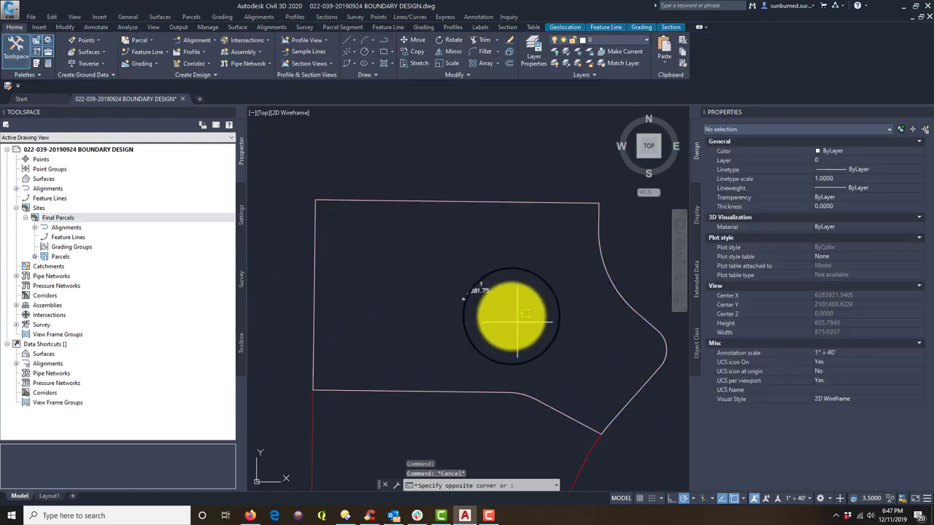
Step: Name the upper parcel PARCEL 1 through its area label's properties and clear the selection
click(486, 292)
click(476, 304)
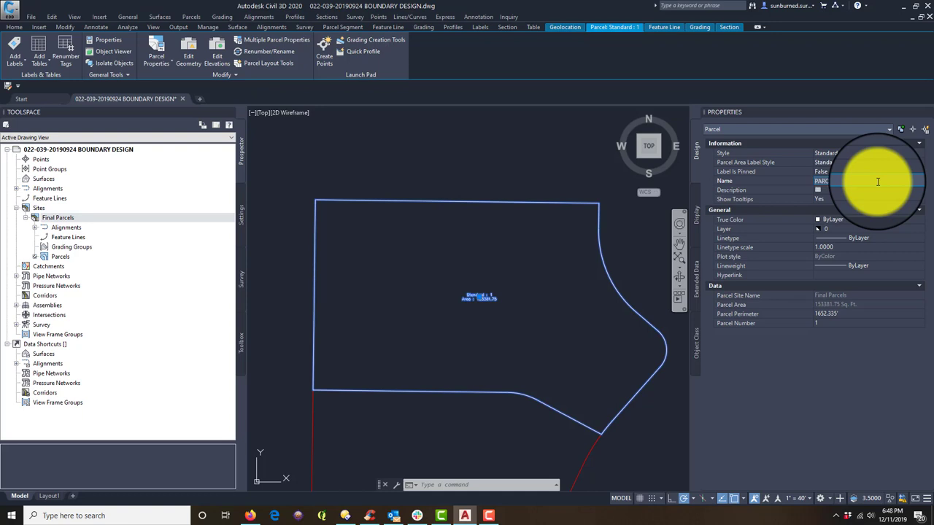
key(Return)
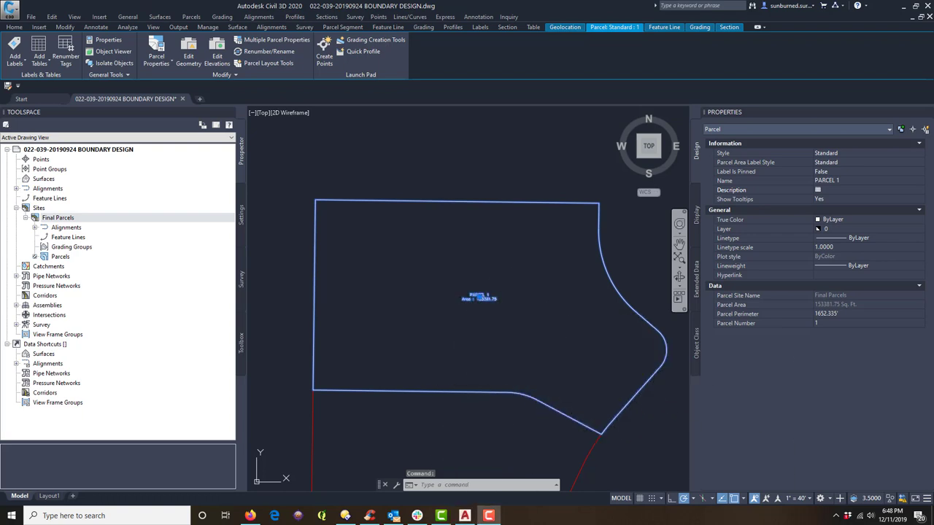
key(Escape)
click(573, 393)
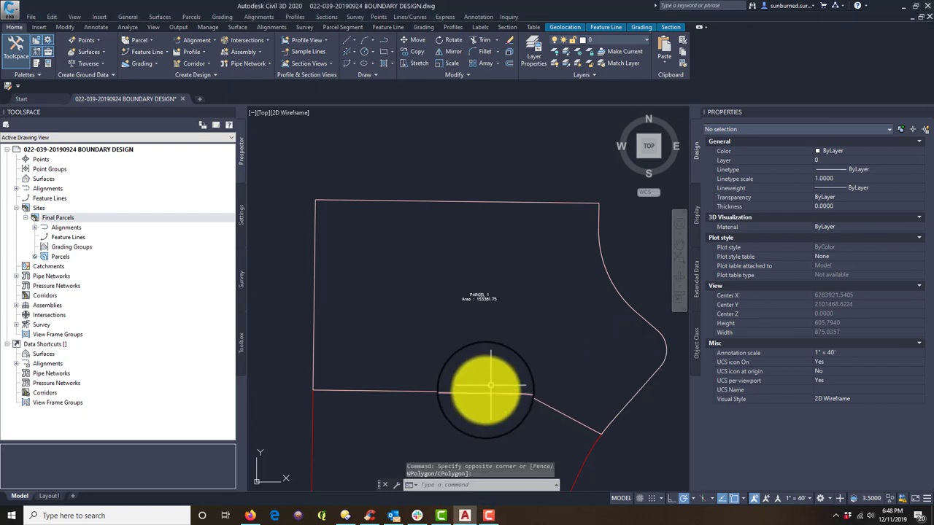
mouse_move(491, 385)
middle_down()
mouse_move(443, 234)
mouse_move(434, 349)
middle_up()
scroll(443, 291, down, 4)
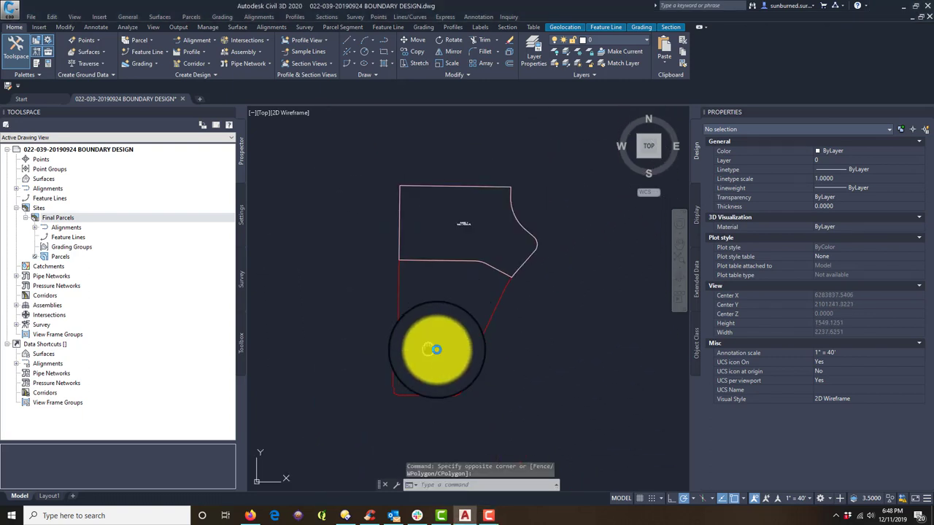
Step: Try to create a parcel from the lower boundary polyline in the Final Parcels site with Standard styles, switching off Erase existing entities
scroll(496, 347, up, 3)
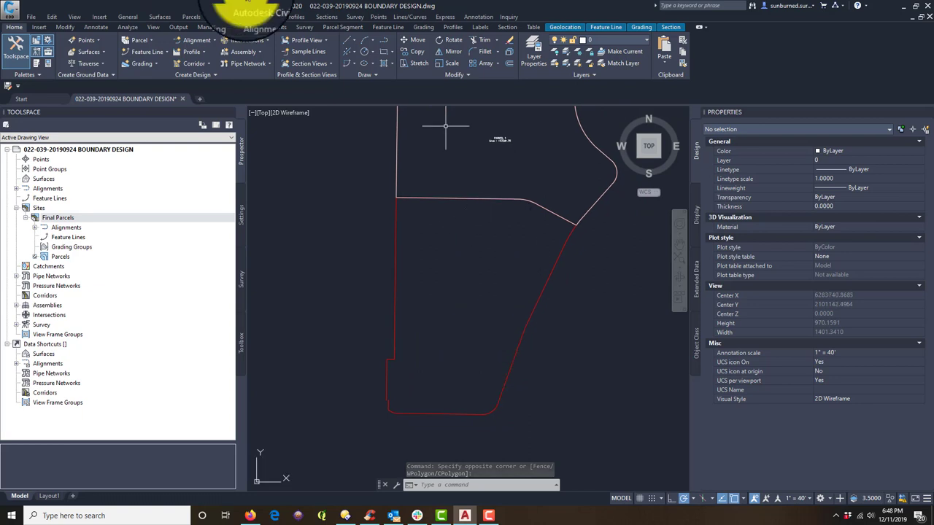
click(196, 16)
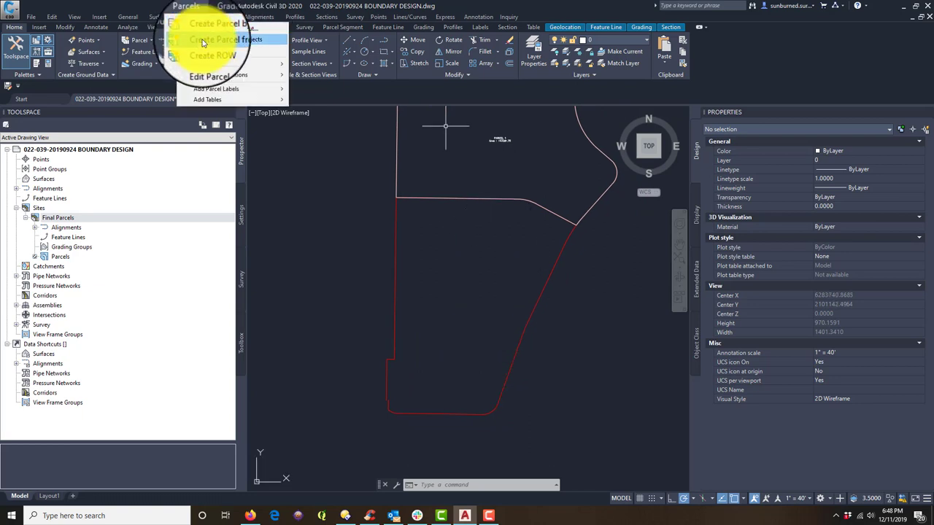
click(202, 40)
click(562, 250)
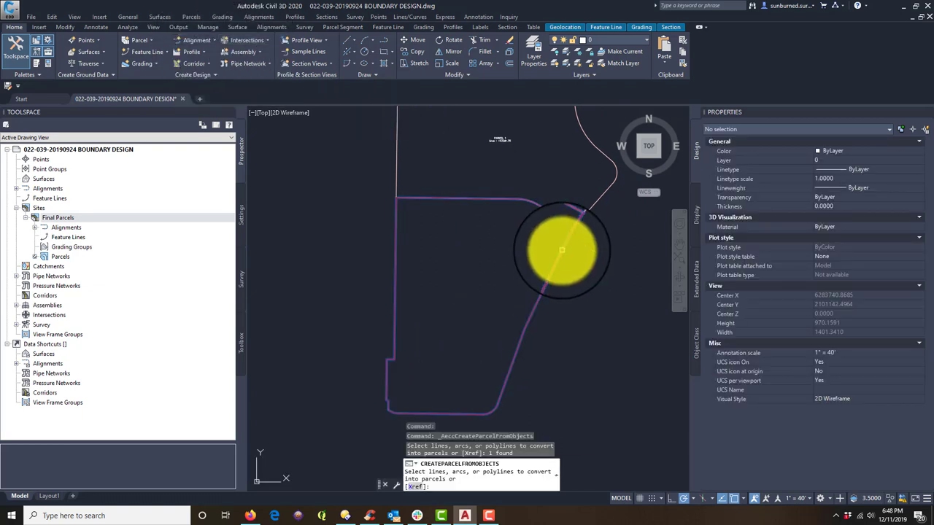
right_click(562, 251)
click(587, 253)
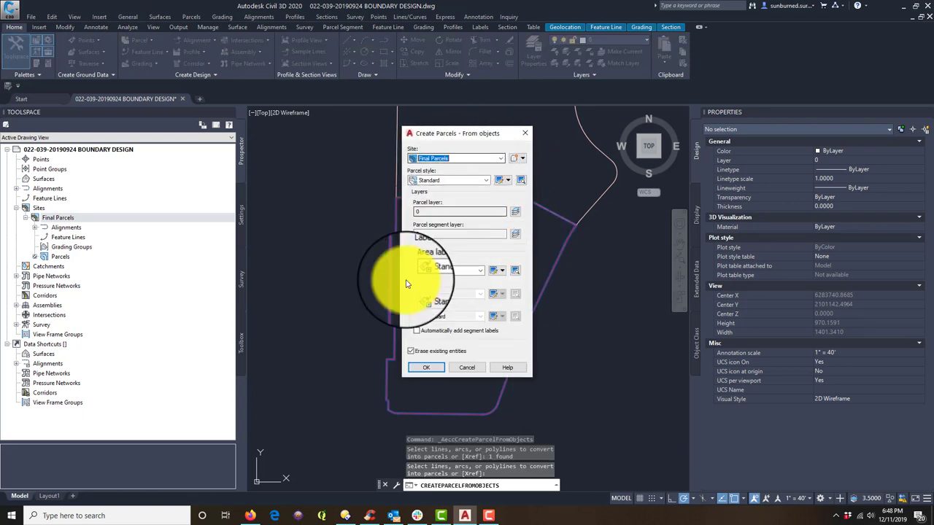
click(411, 353)
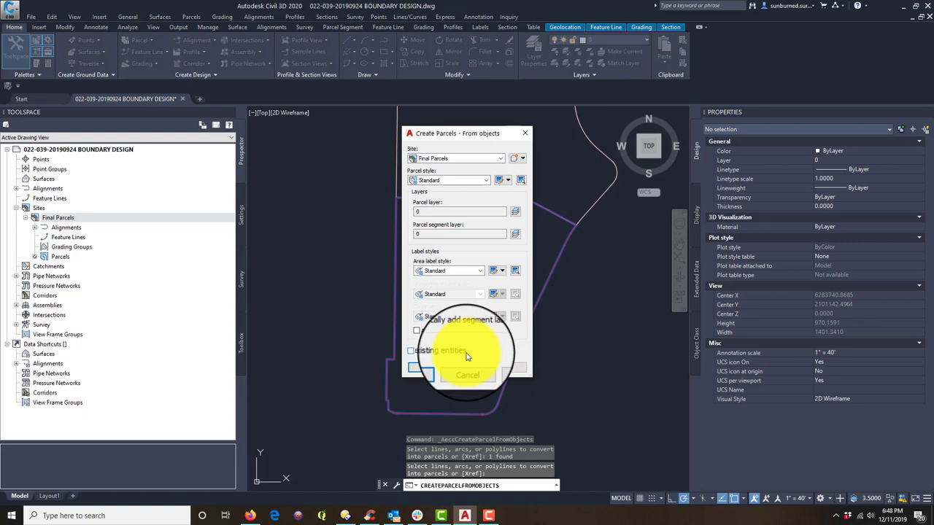
click(440, 374)
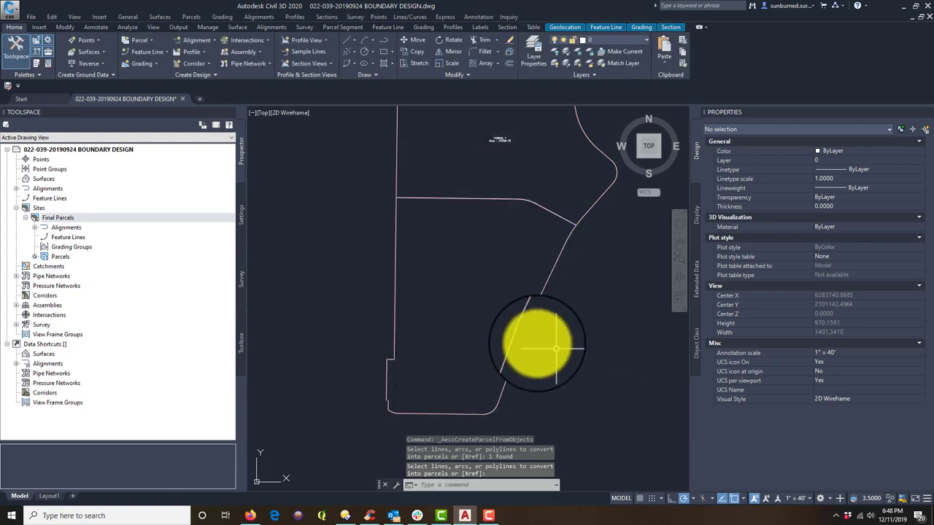
Step: Check the properties of the lower boundary's parcel segment and look for an area label inside it, leaving nothing selected
click(537, 307)
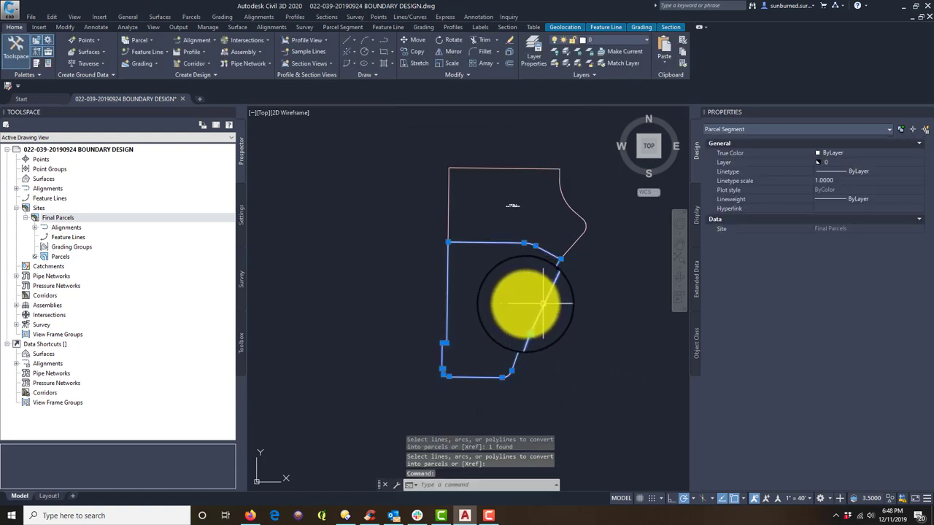
scroll(496, 321, up, 2)
key(Escape)
click(304, 241)
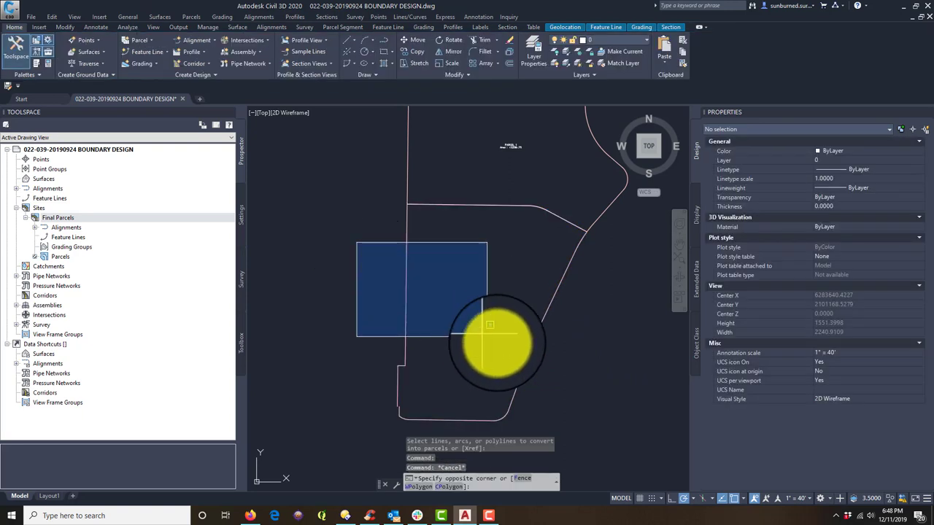
key(Escape)
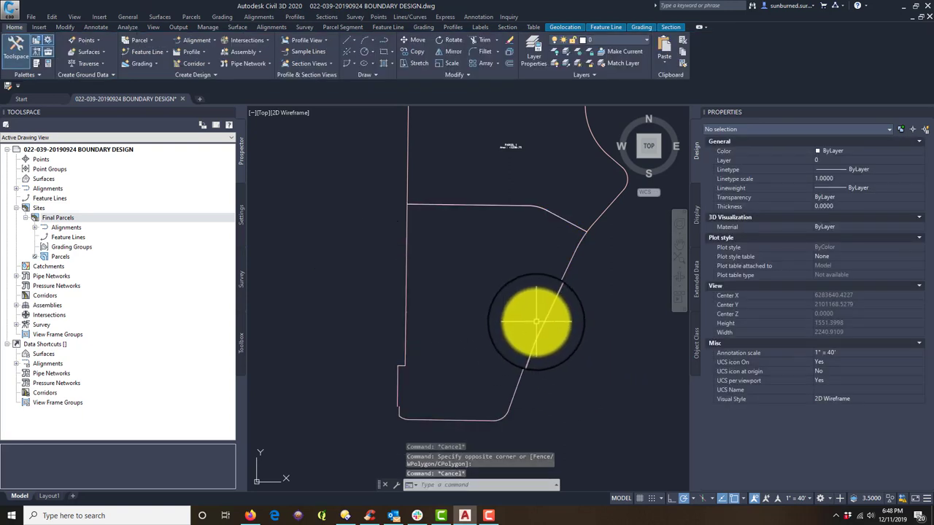
Step: Refresh the Sites collection and expand Parcels under Final Parcels to check which parcels are listed, leaving nothing selected in the drawing
click(536, 331)
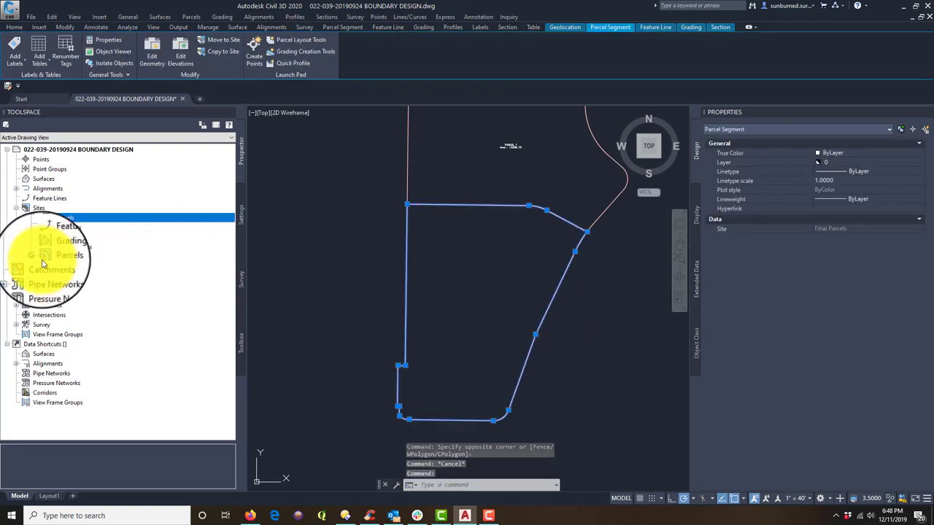
click(43, 210)
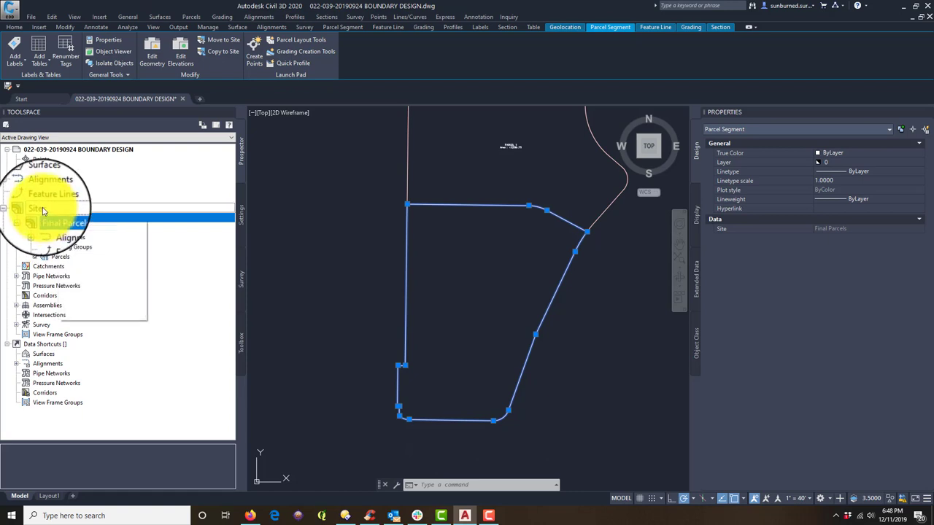
right_click(43, 210)
click(64, 239)
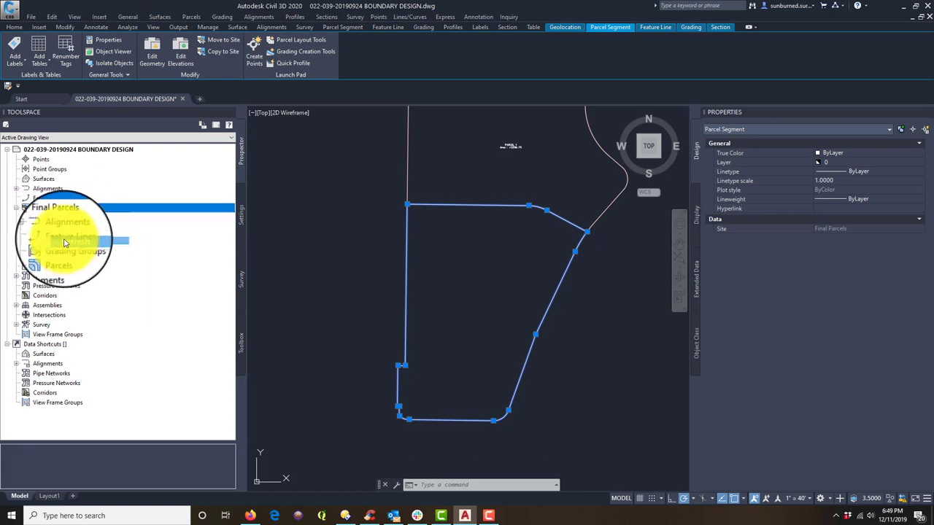
click(35, 256)
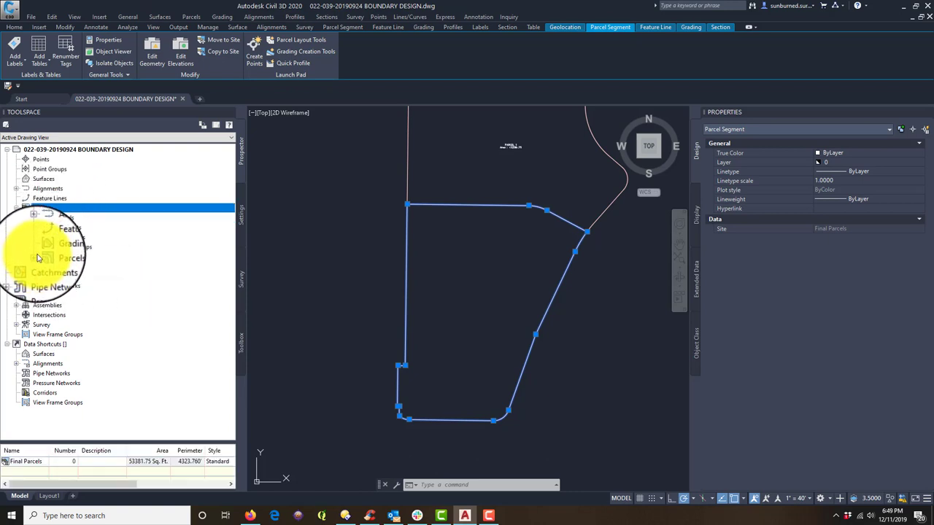
click(65, 266)
key(Escape)
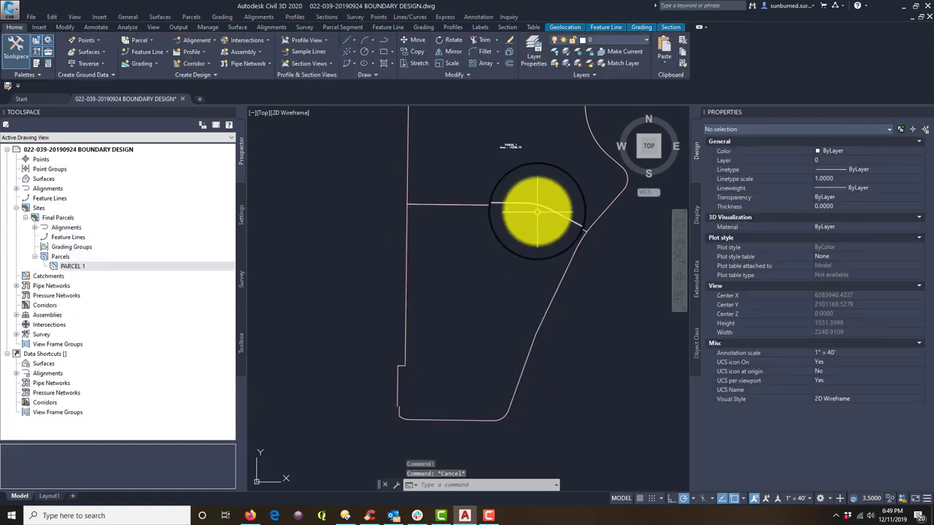
Step: Inspect the east corner where the lower boundary meets PARCEL 1 and delete the lower parcel segment, keeping the polyline beneath
scroll(544, 196, up, 5)
scroll(549, 196, down, 2)
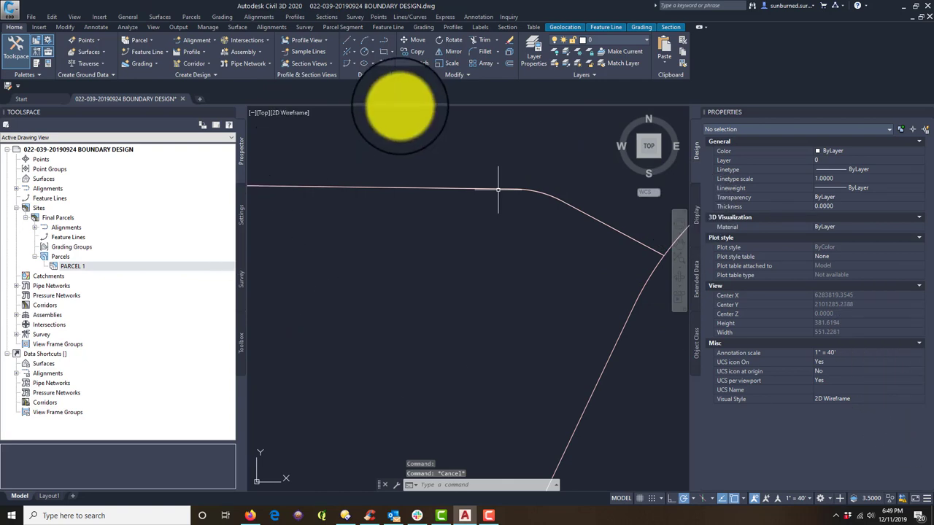
middle_drag(552, 239, 448, 251)
scroll(481, 242, up, 2)
scroll(565, 299, up, 15)
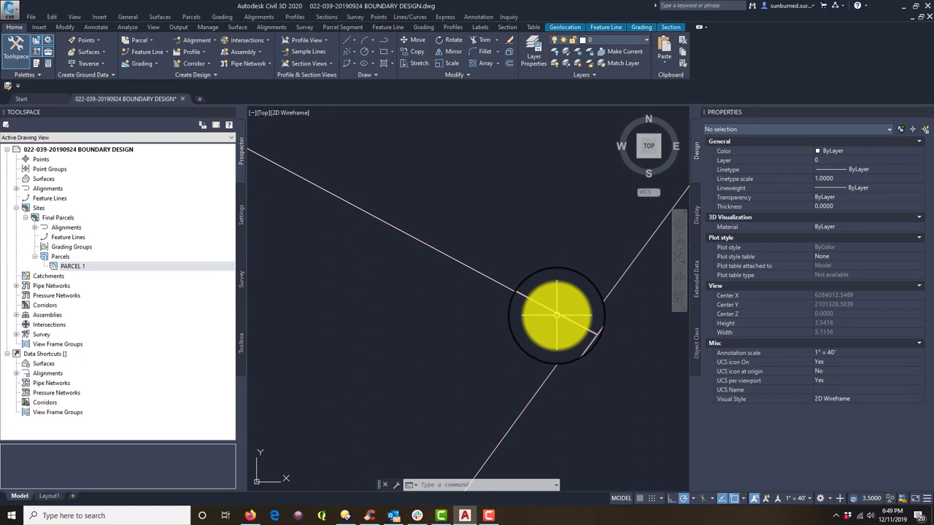
click(545, 380)
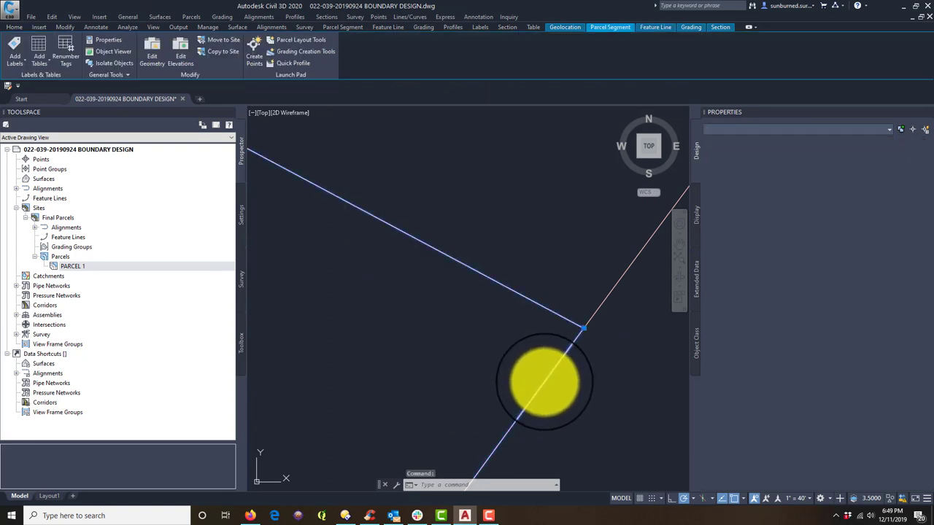
key(Delete)
Step: Select the lower boundary polyline and test its northwest vertex by stretching it away and returning it to PARCEL 1's southwest corner
click(551, 377)
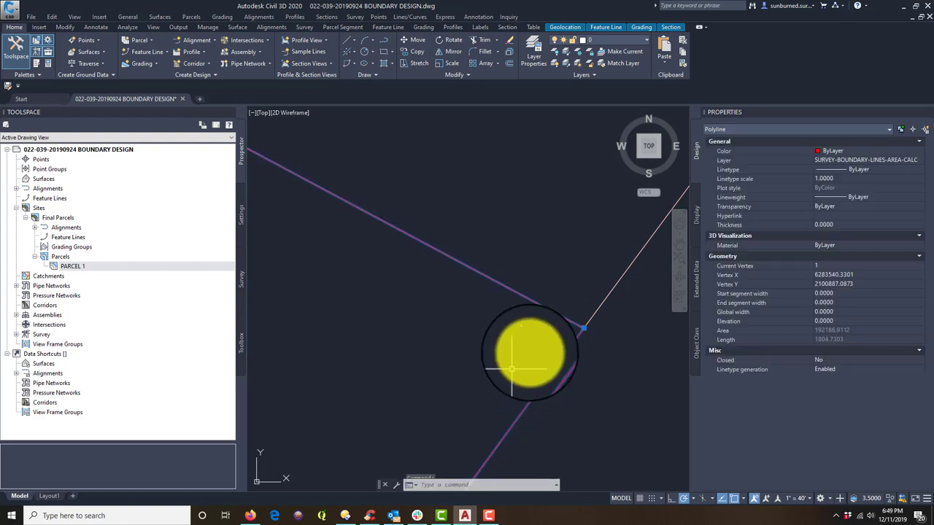
click(518, 370)
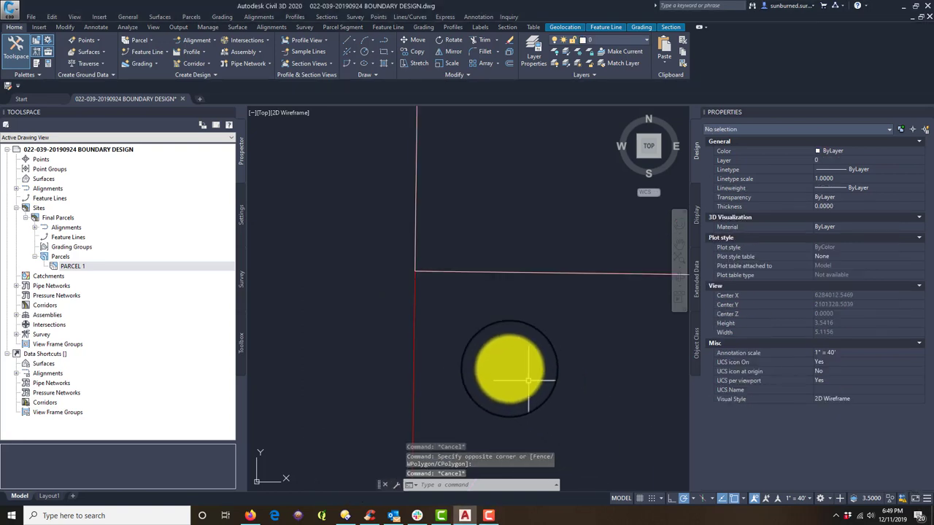
click(489, 359)
click(398, 327)
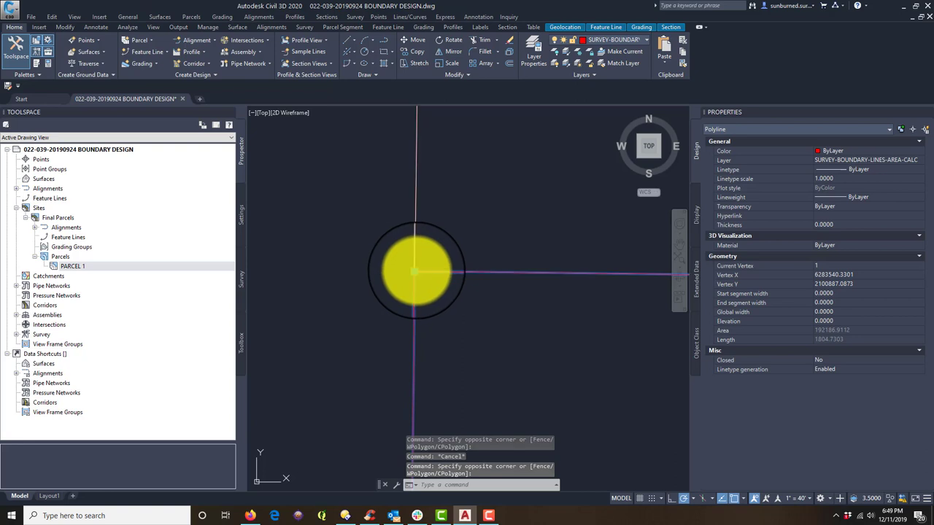
click(414, 272)
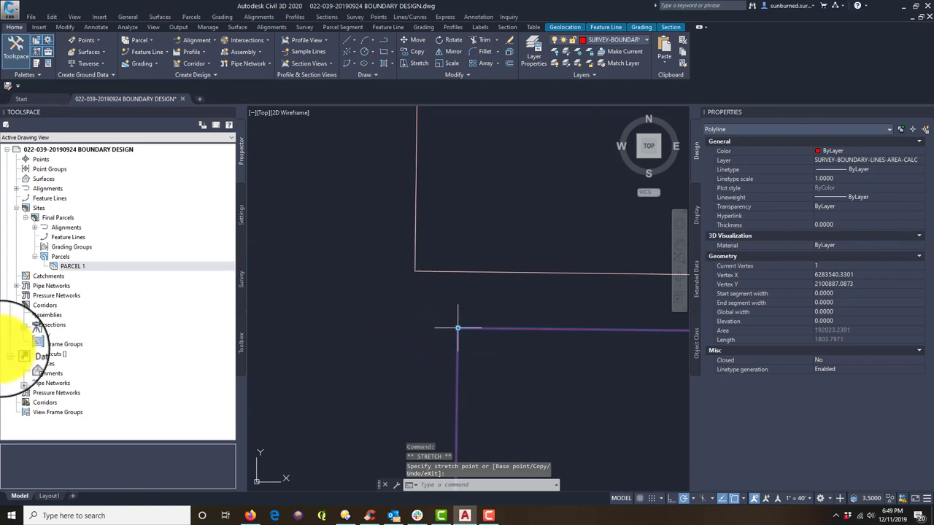
click(420, 271)
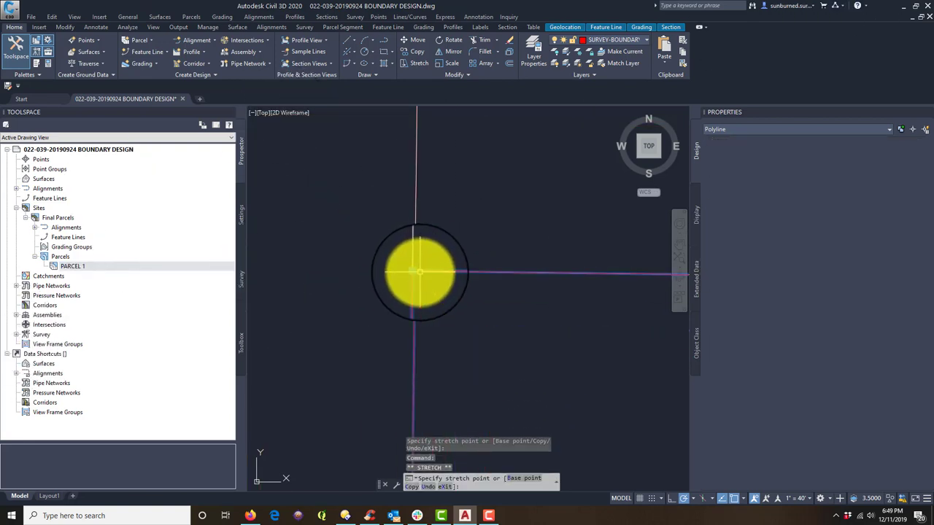
Step: Follow the selected lower polyline eastward along its shared edge to check its alignment with PARCEL 1's boundary
mouse_move(647, 310)
middle_down()
mouse_move(576, 294)
mouse_move(365, 286)
mouse_move(309, 304)
mouse_move(277, 298)
mouse_move(600, 300)
middle_up()
scroll(443, 281, up, 2)
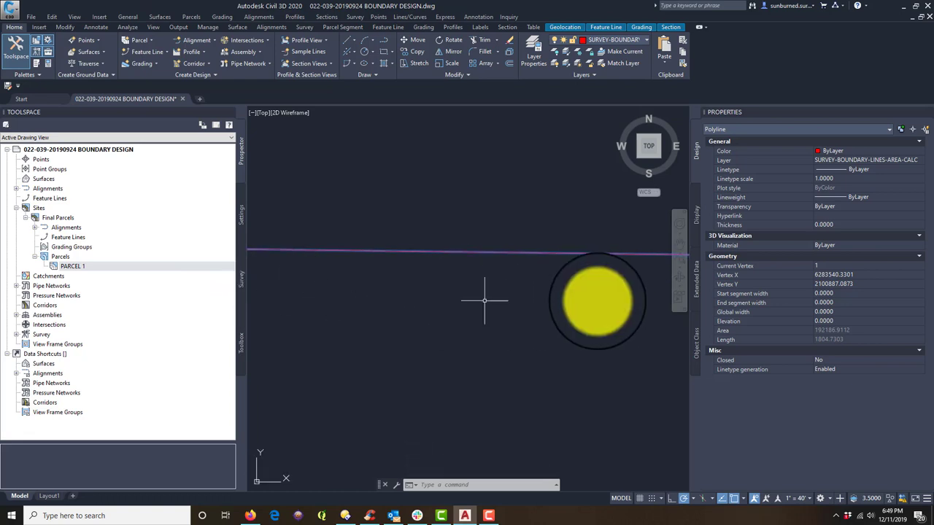
scroll(679, 322, down, 1)
mouse_move(681, 323)
middle_down()
mouse_move(506, 313)
mouse_move(559, 319)
mouse_move(326, 331)
middle_up()
scroll(438, 331, up, 2)
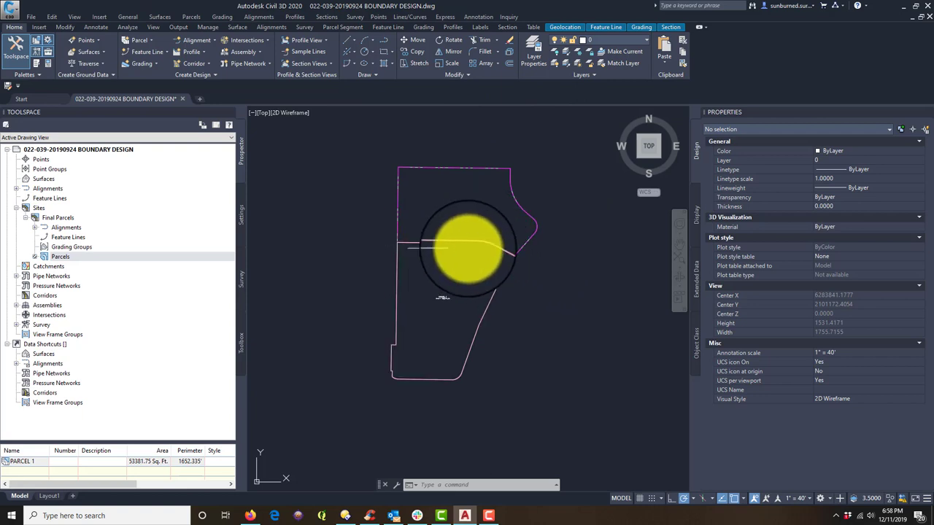
Step: Examine the name and area labels inside the upper and lower parcels
scroll(448, 267, up, 4)
scroll(435, 202, up, 4)
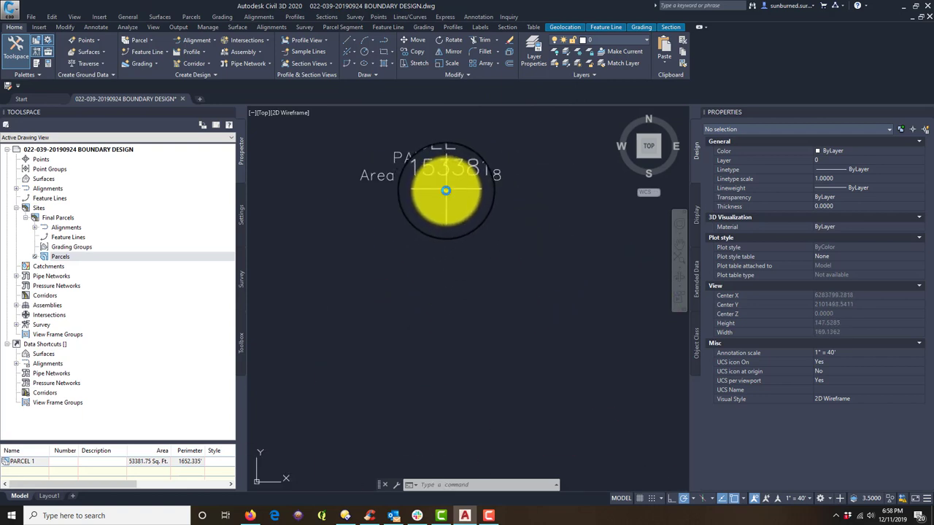
scroll(434, 219, down, 3)
scroll(438, 438, up, 3)
scroll(475, 219, down, 2)
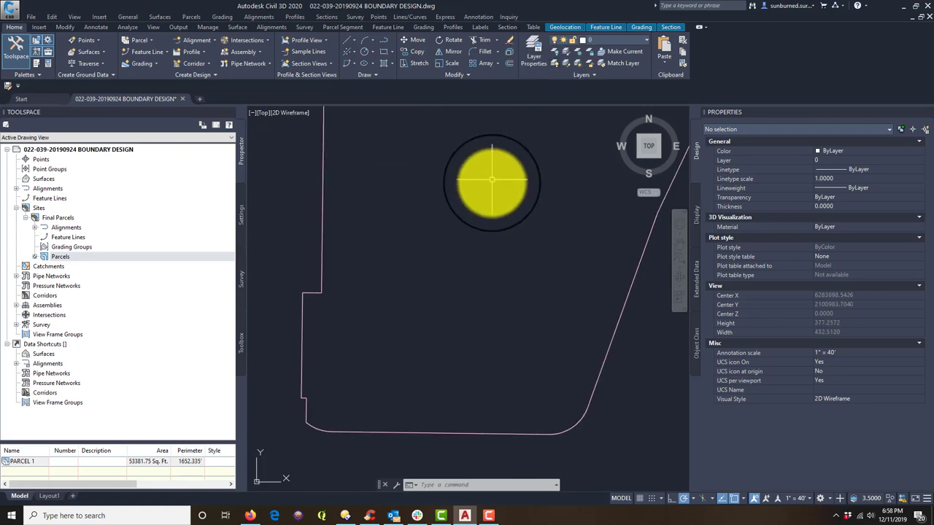
scroll(467, 321, up, 6)
scroll(442, 314, down, 5)
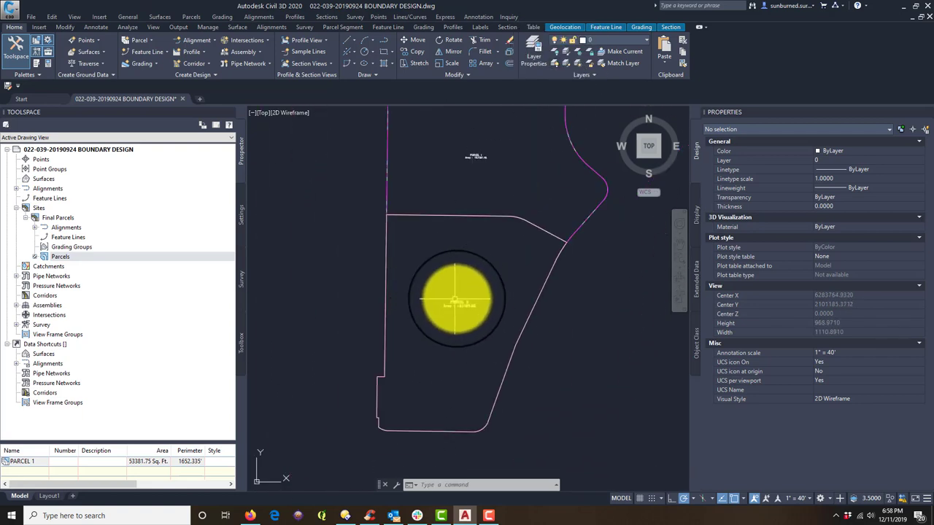
scroll(474, 325, up, 3)
scroll(474, 321, down, 3)
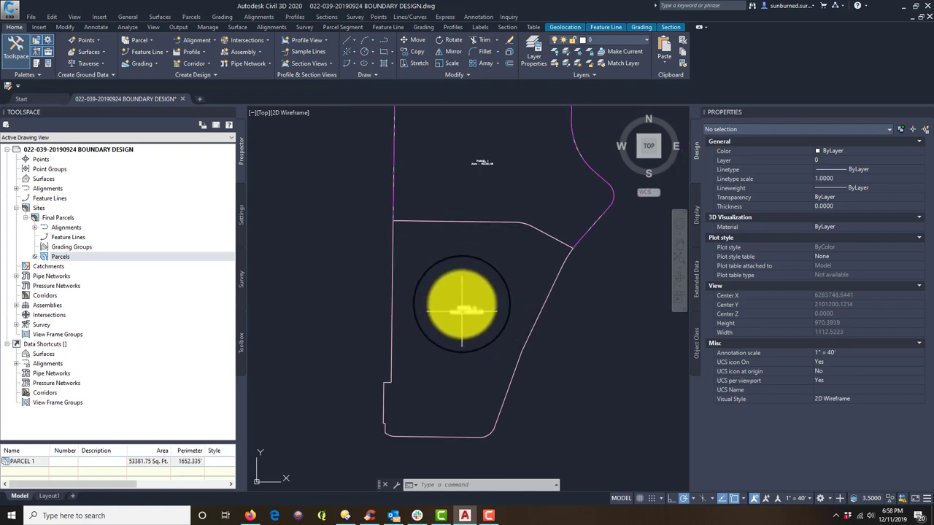
Step: Select the lower parcel through its area label to check its properties, leaving nothing selected
scroll(461, 310, up, 3)
click(474, 297)
scroll(482, 292, down, 2)
click(499, 282)
key(Escape)
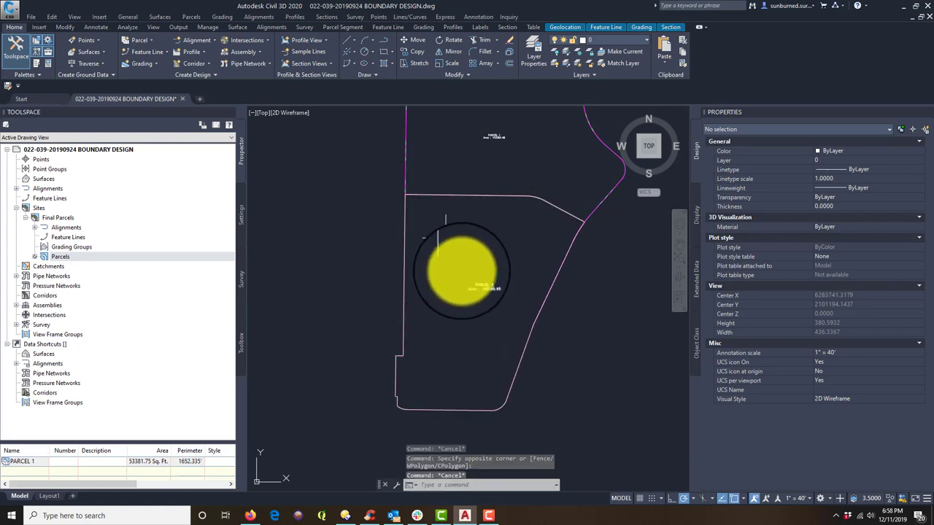
click(449, 255)
click(469, 261)
click(480, 260)
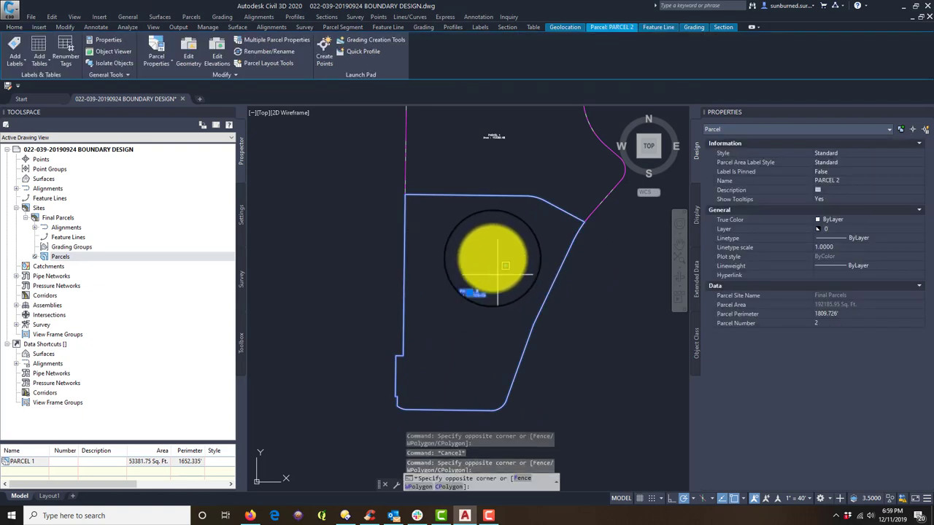
key(Escape)
key(Escape)
Step: Refresh the Sites collection, review the entries under Parcels including PARCEL 2, and look at the upper parcel's area label
click(34, 259)
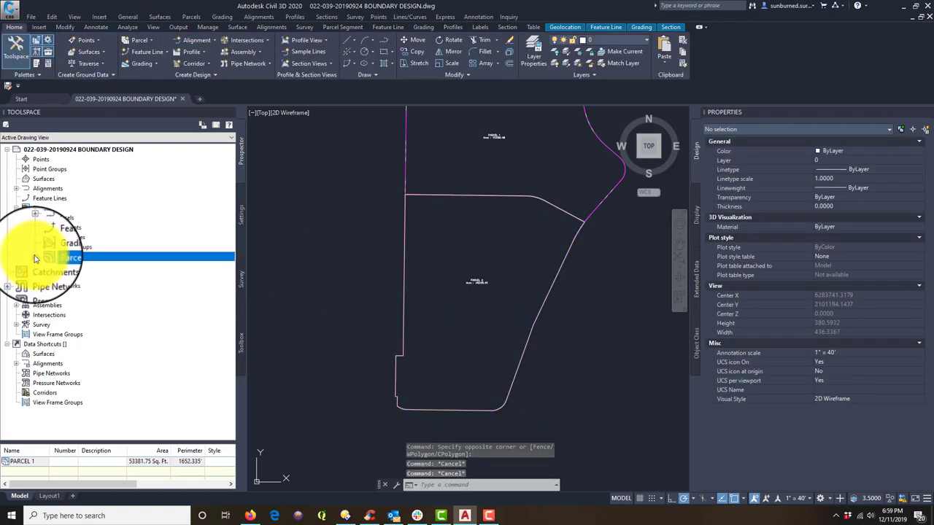
right_click(44, 208)
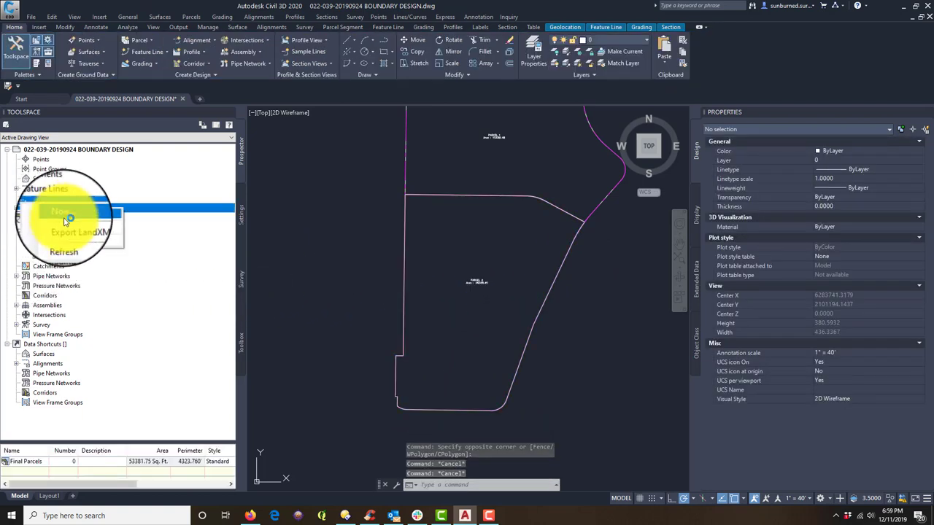
click(63, 238)
click(78, 286)
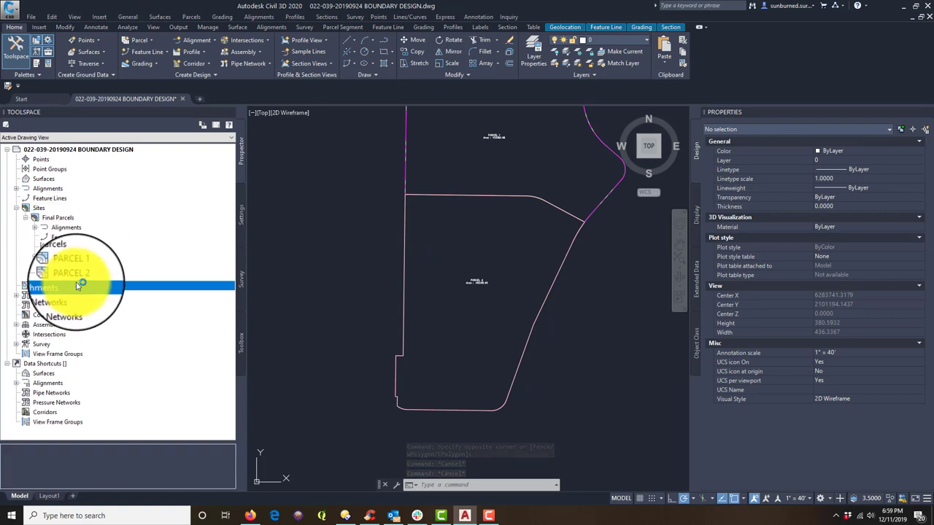
click(73, 275)
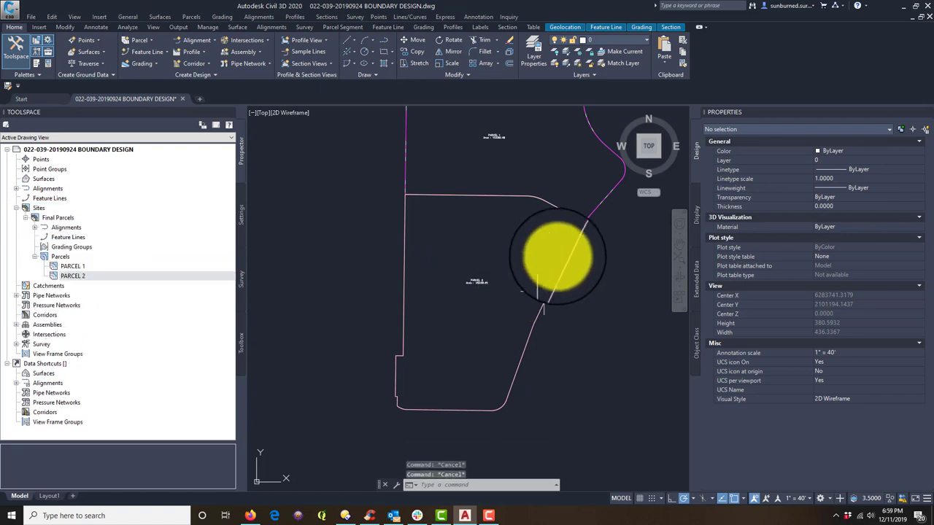
scroll(467, 219, up, 4)
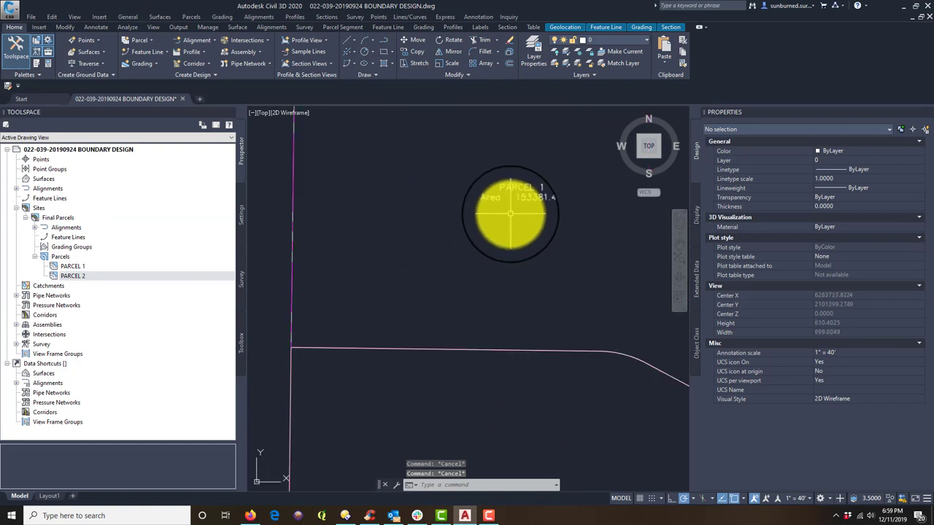
Step: Open the parcel properties of PARCEL 1 through its area label and bring up its analysis report
scroll(489, 230, down, 5)
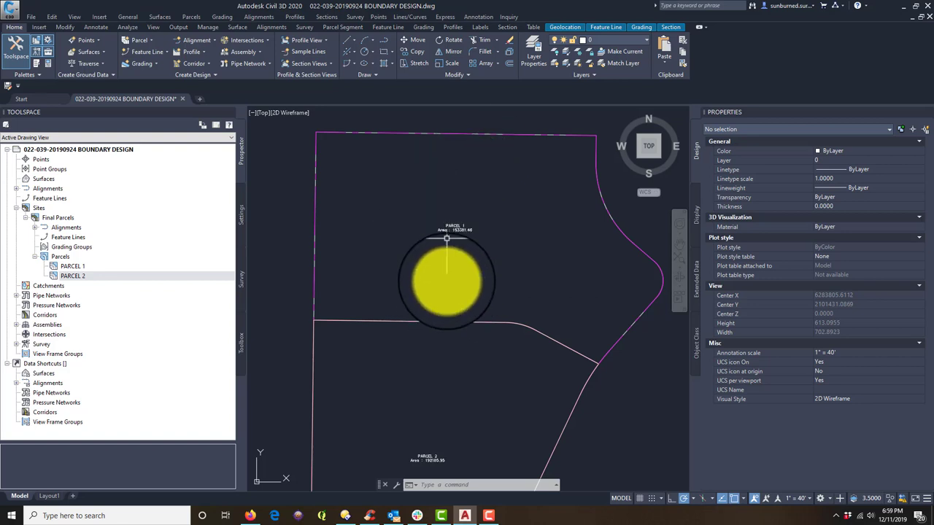
click(455, 226)
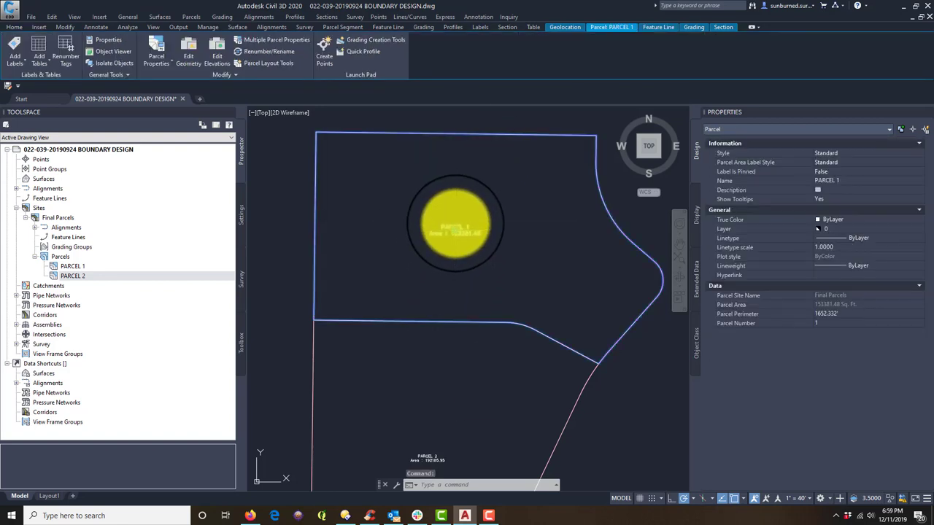
right_click(456, 227)
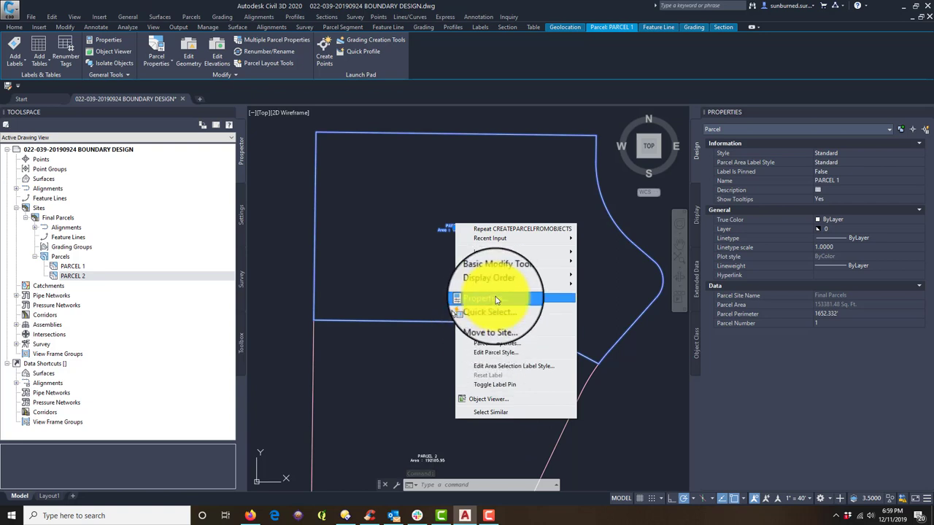
click(497, 345)
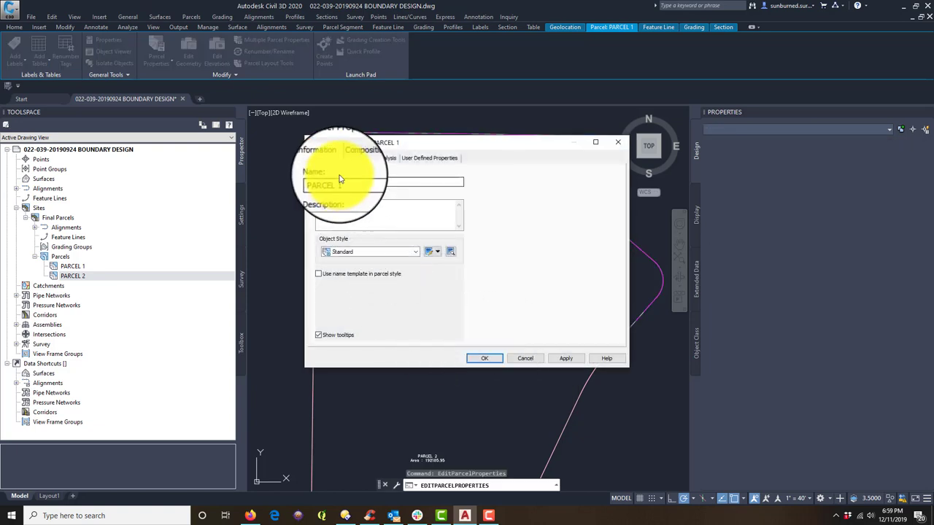
click(383, 160)
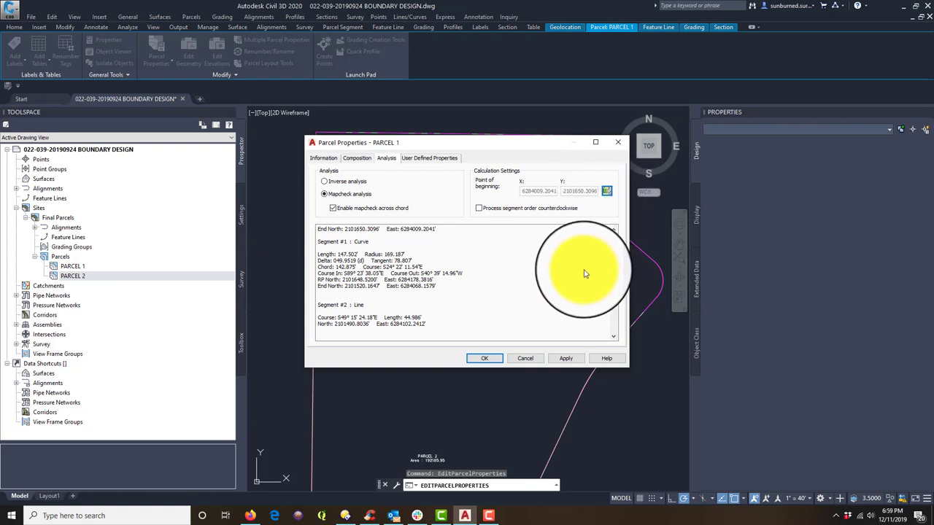
Step: Set PARCEL 1's point of beginning to the vertex on its southern edge where the straight line meets the curve
click(607, 191)
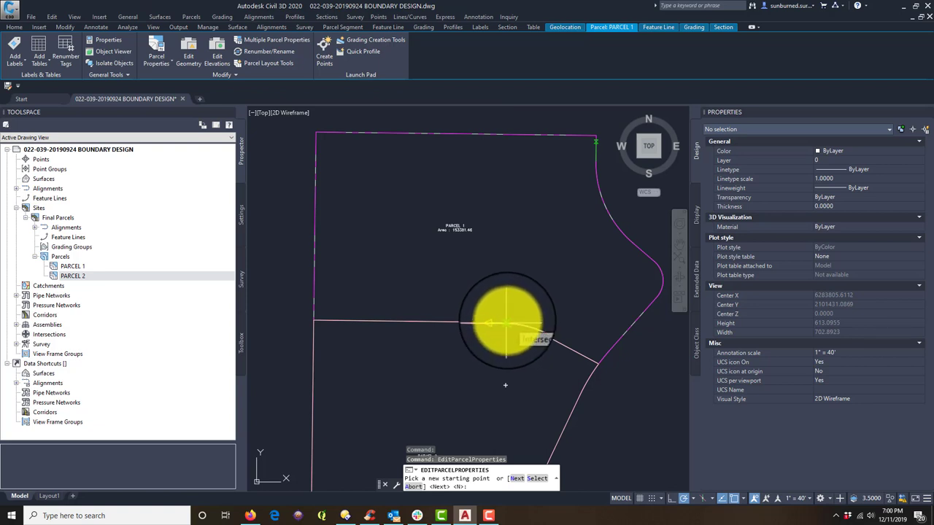
click(507, 321)
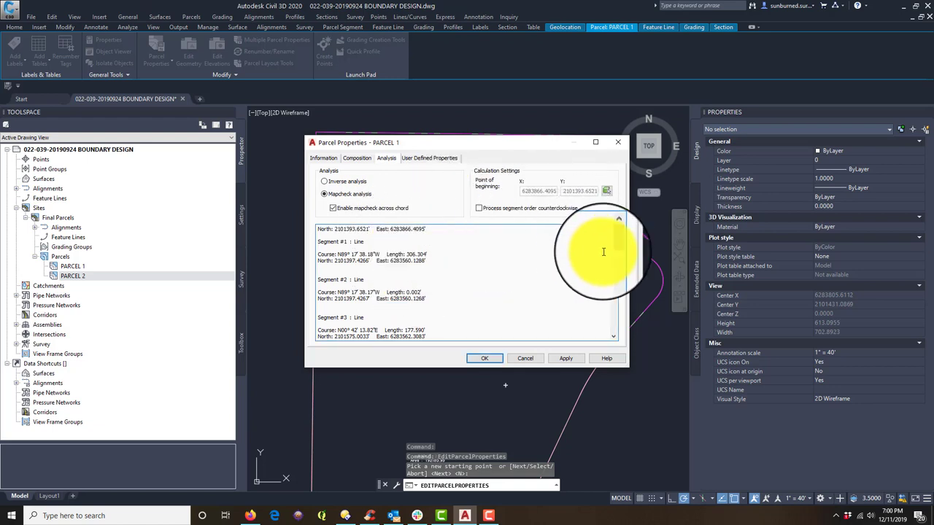
mouse_move(615, 245)
mouse_down()
mouse_move(605, 333)
mouse_move(621, 281)
mouse_move(619, 234)
mouse_up()
Step: Examine the mapcheck report's starting coordinates and the course, length and end coordinates of Segment #1
drag(409, 223, 334, 224)
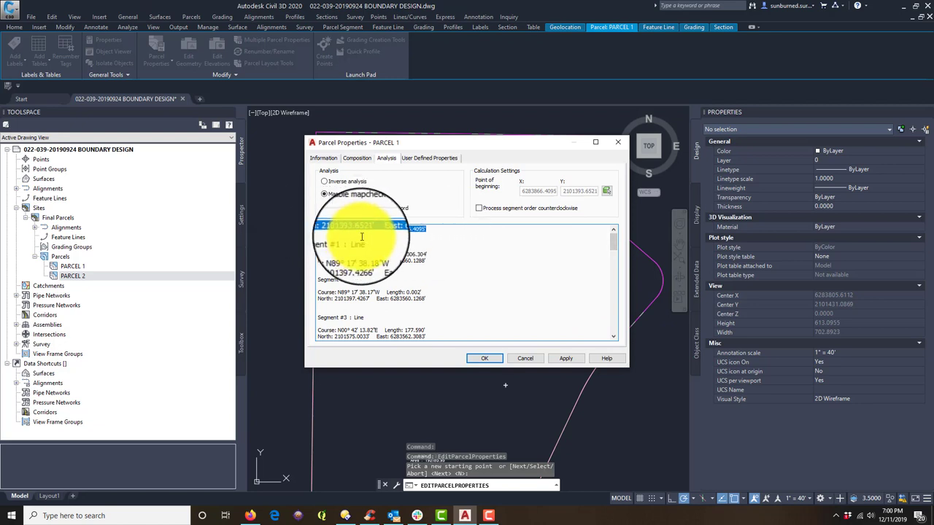
click(342, 242)
triple_click(342, 242)
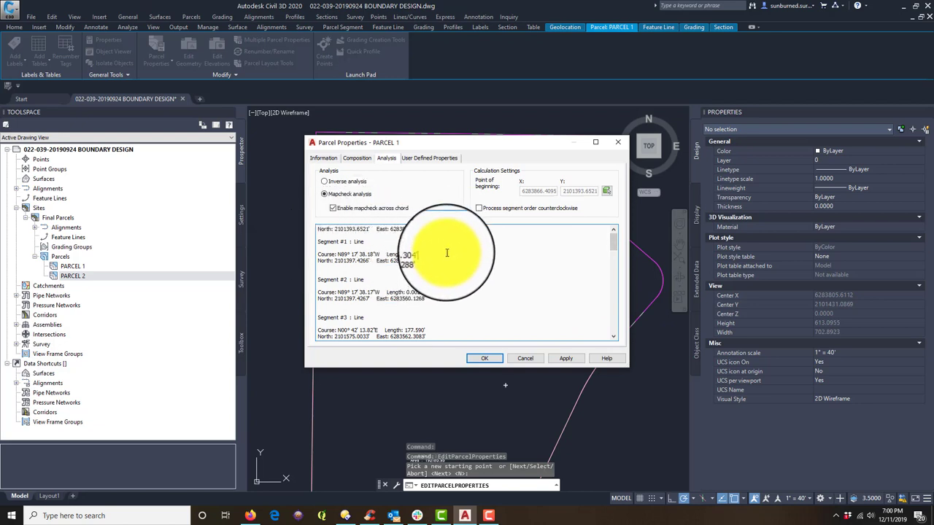
drag(371, 256, 318, 263)
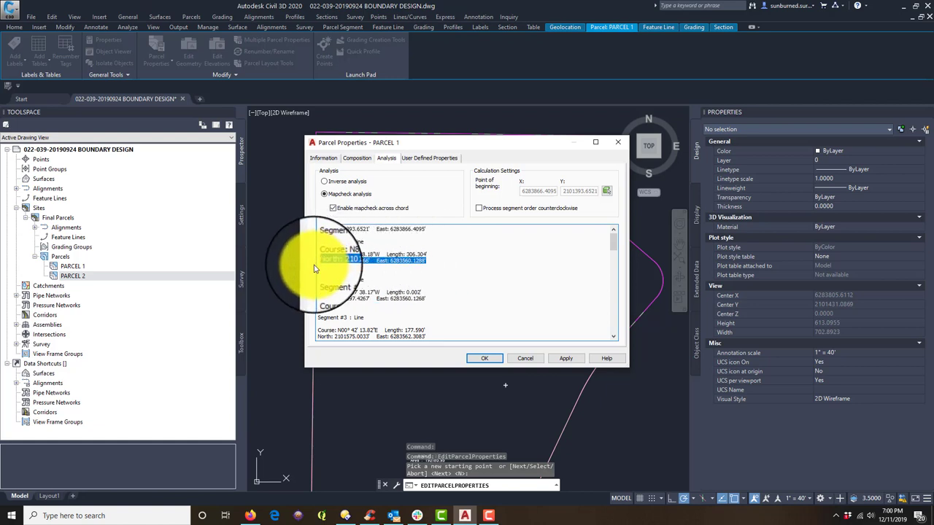
Step: Check the perimeter, area and error closure at the end of the mapcheck report and look back through the segment entries
drag(613, 244, 609, 329)
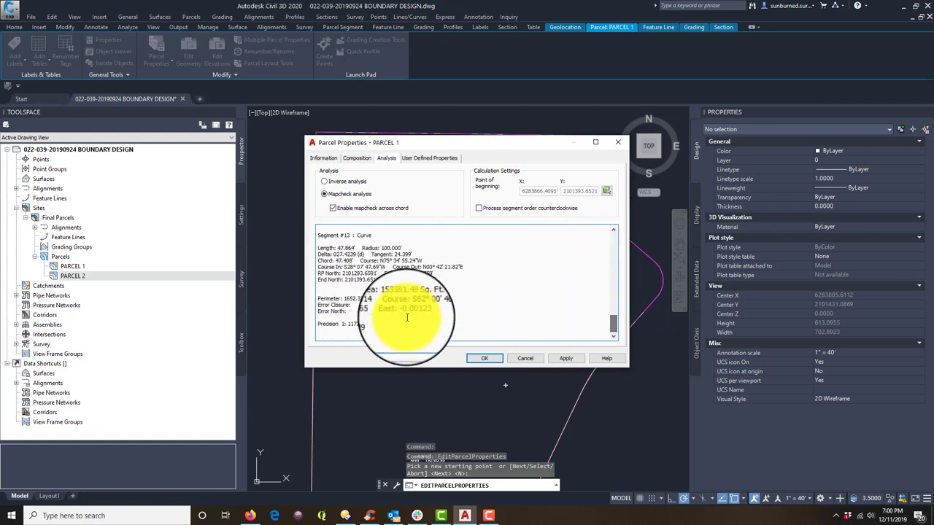
drag(407, 317, 356, 294)
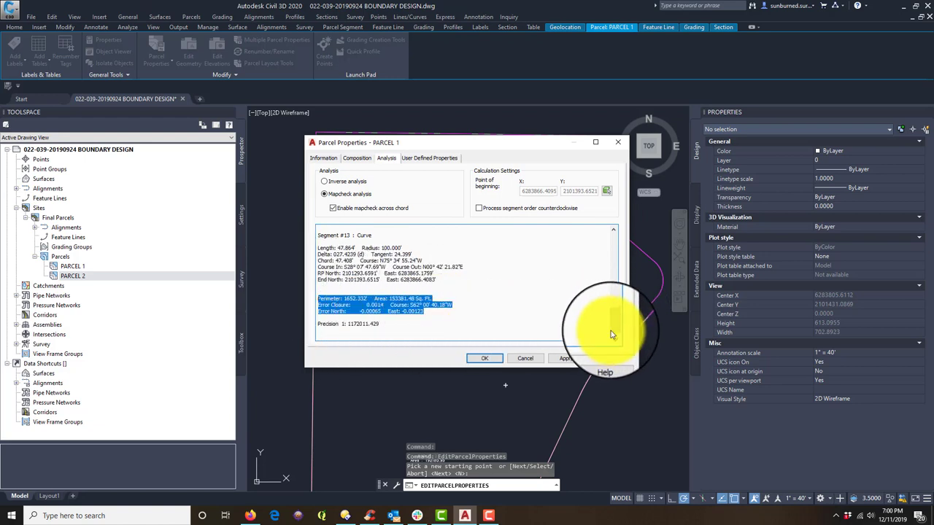
drag(610, 331, 619, 235)
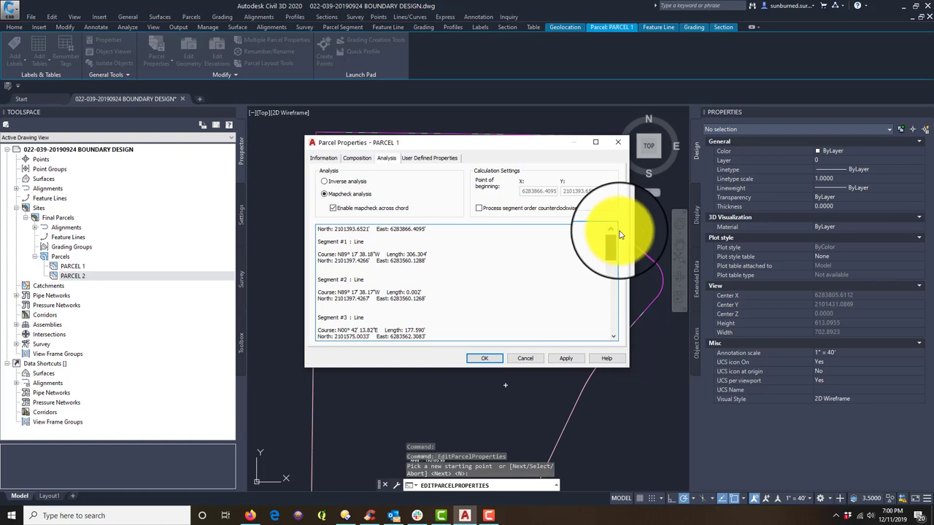
drag(618, 235, 617, 332)
scroll(435, 304, up, 10)
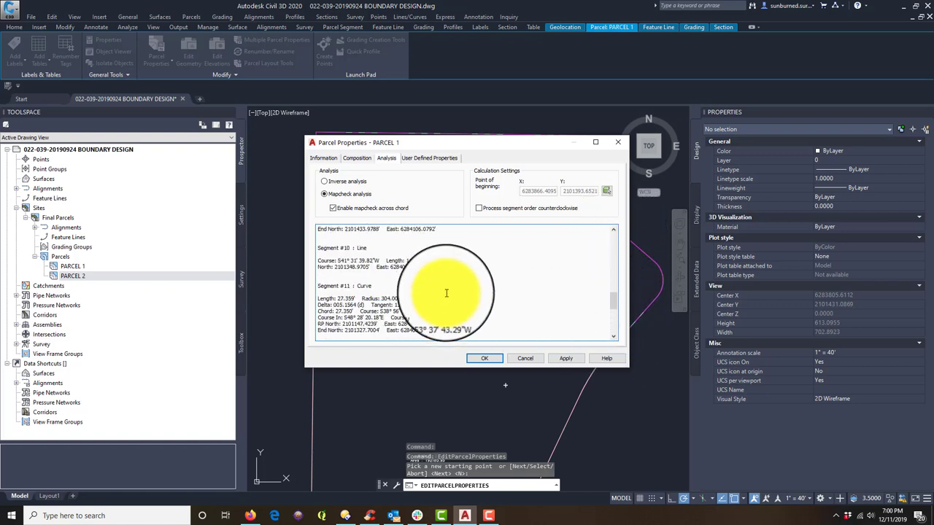
scroll(420, 273, up, 3)
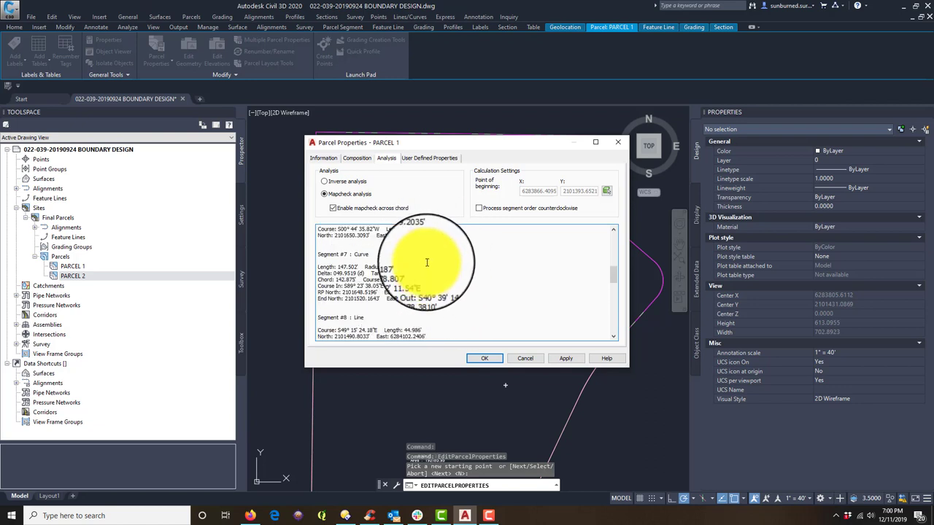